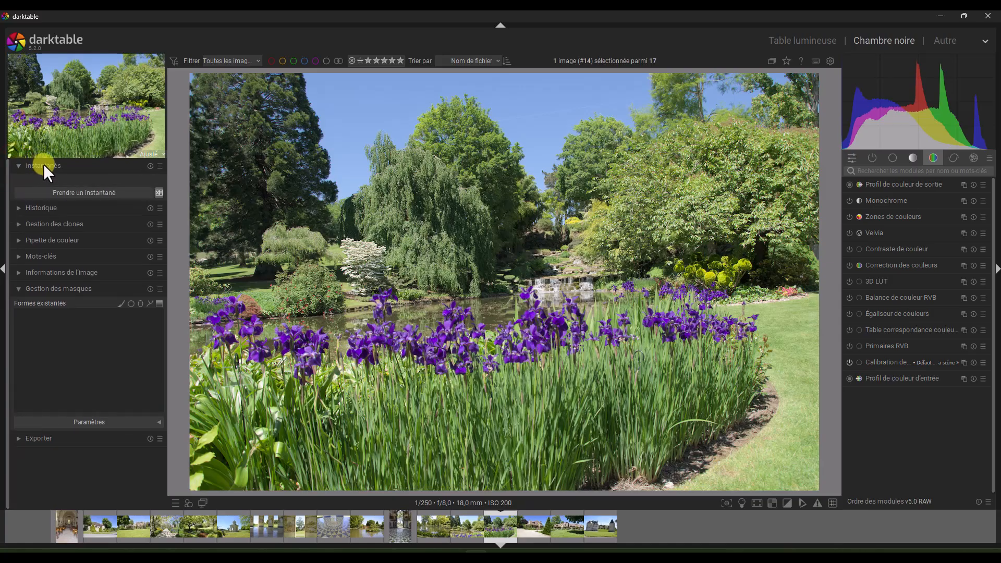
Step: Take a snapshot of the iris garden photo and compare it with the current image side by side and as a split overlay
click(62, 192)
click(159, 193)
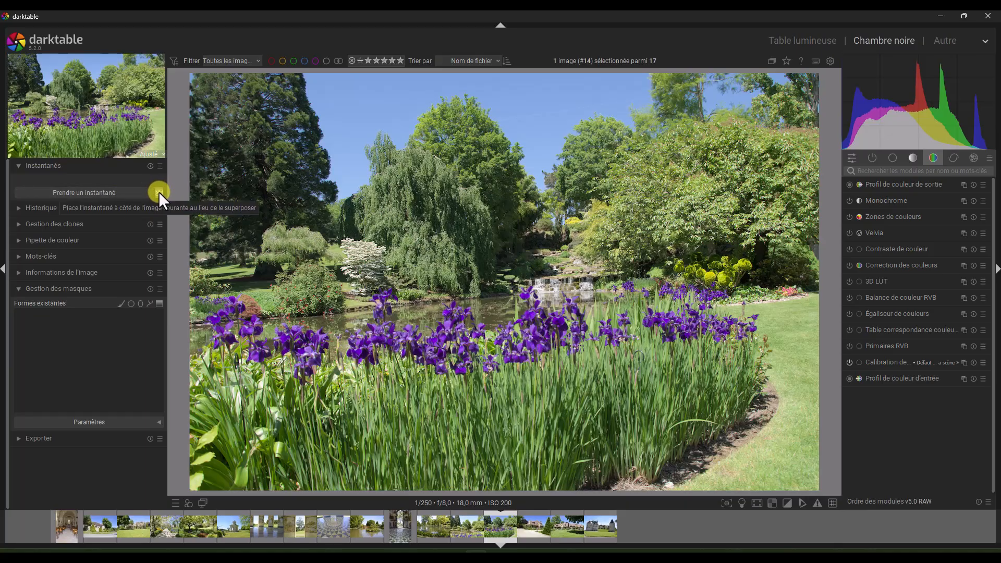
click(81, 192)
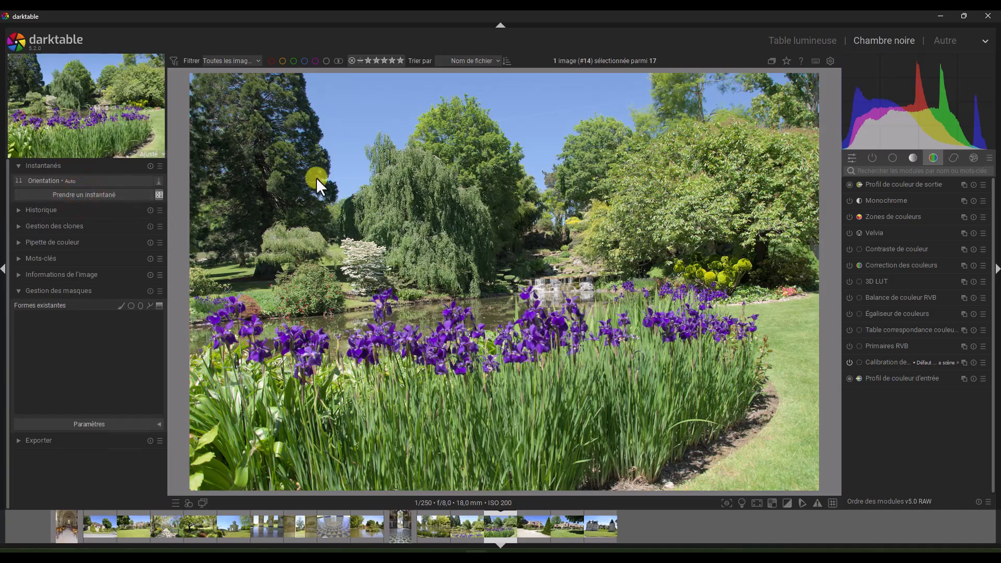
click(85, 178)
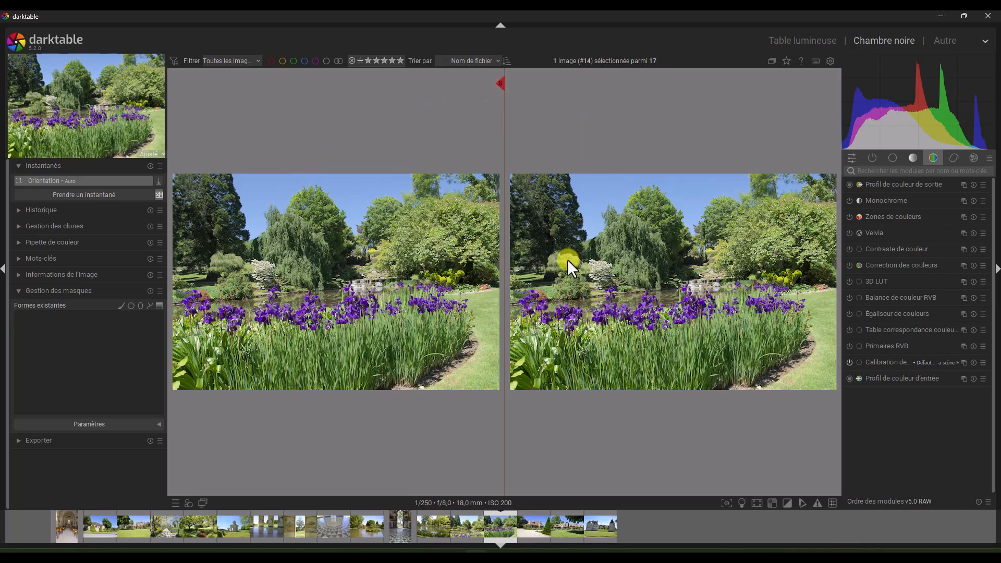
click(158, 195)
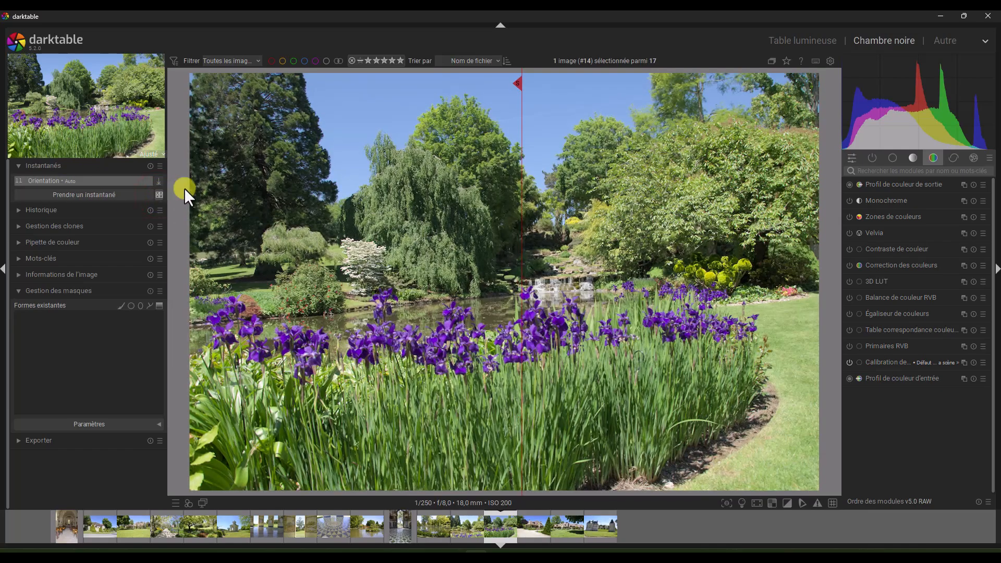
mouse_move(517, 79)
mouse_down()
mouse_move(495, 86)
mouse_move(521, 91)
mouse_move(515, 98)
mouse_up()
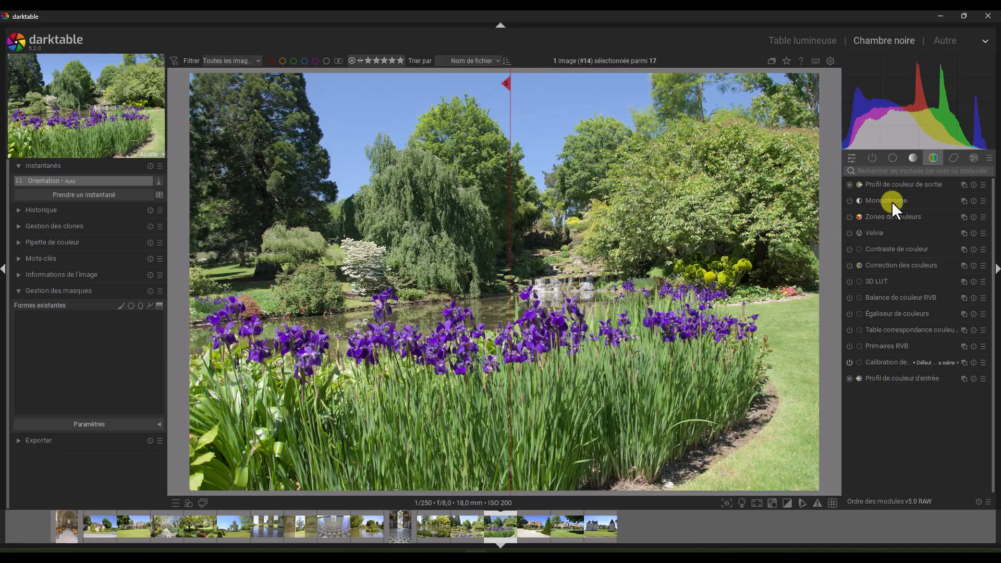
Step: Turn the photo black and white with the Monochrome module and compare it with the snapshot, both overlaid and side by side
click(918, 199)
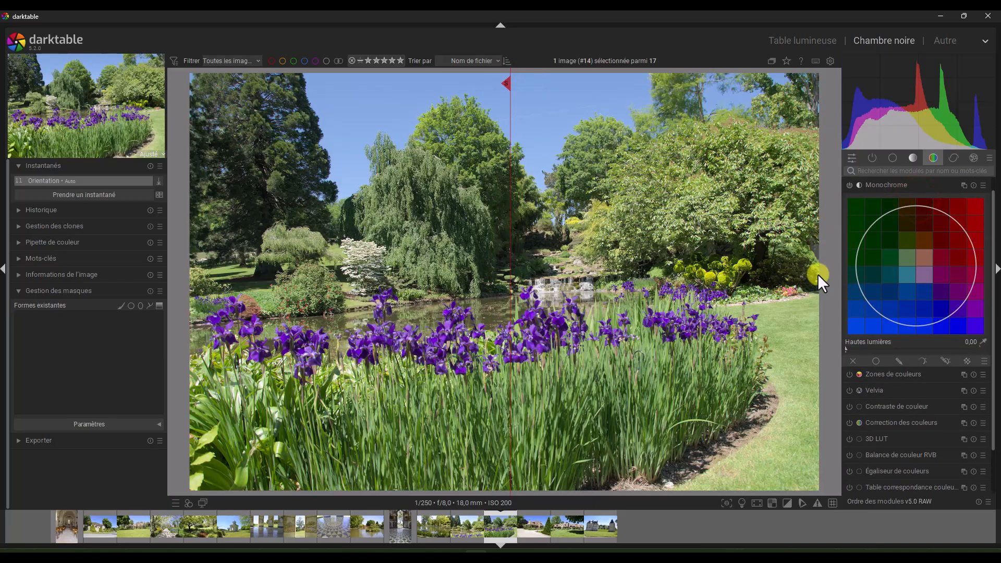
click(917, 260)
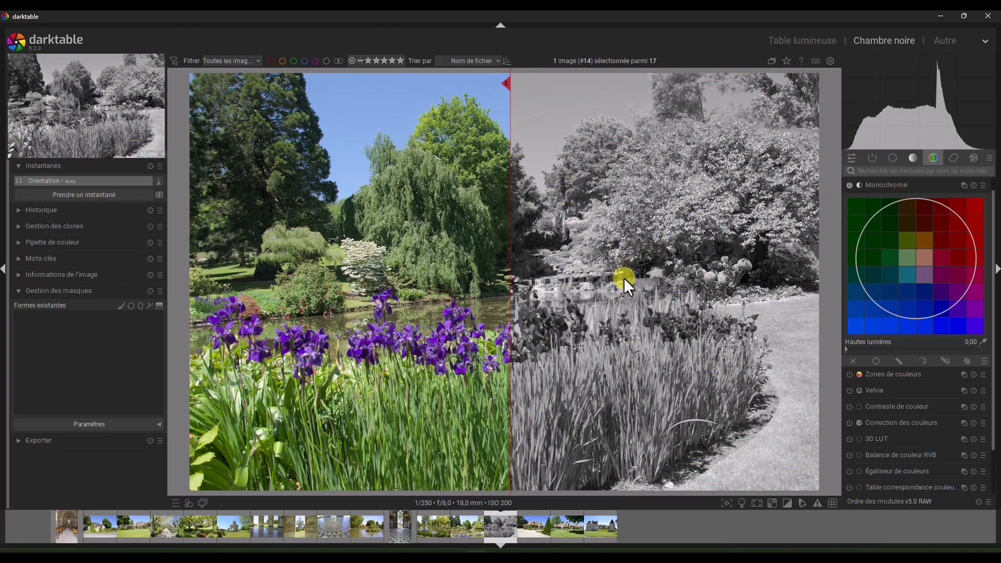
drag(508, 83, 505, 107)
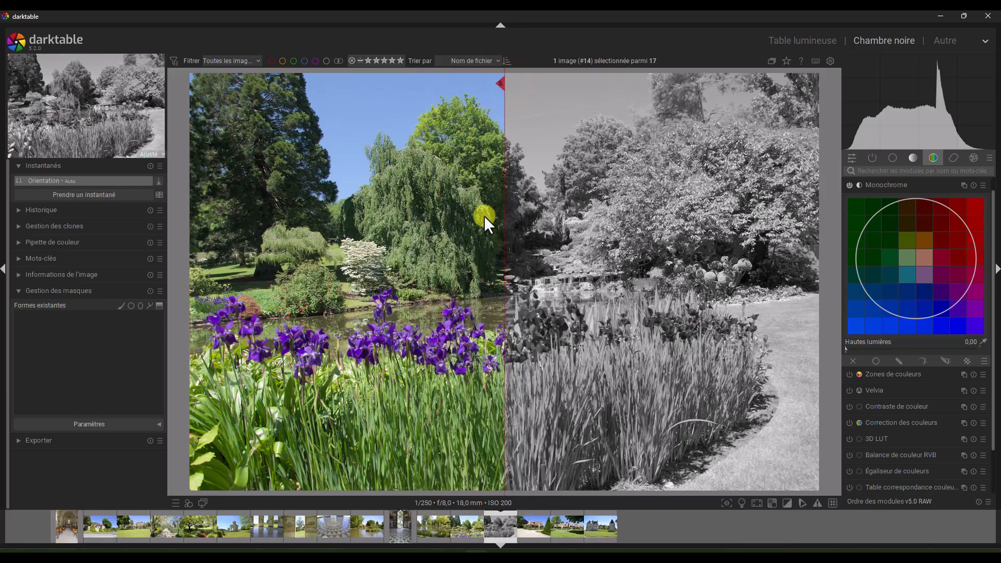
click(158, 195)
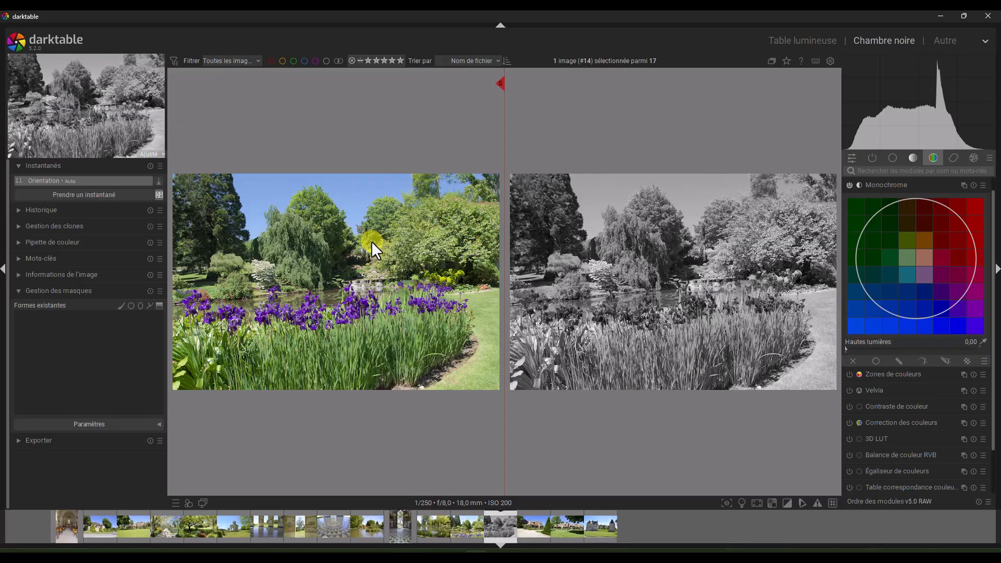
Step: Restore the photo's edits from the Orientation snapshot and compare the two versions as a split overlay
click(158, 181)
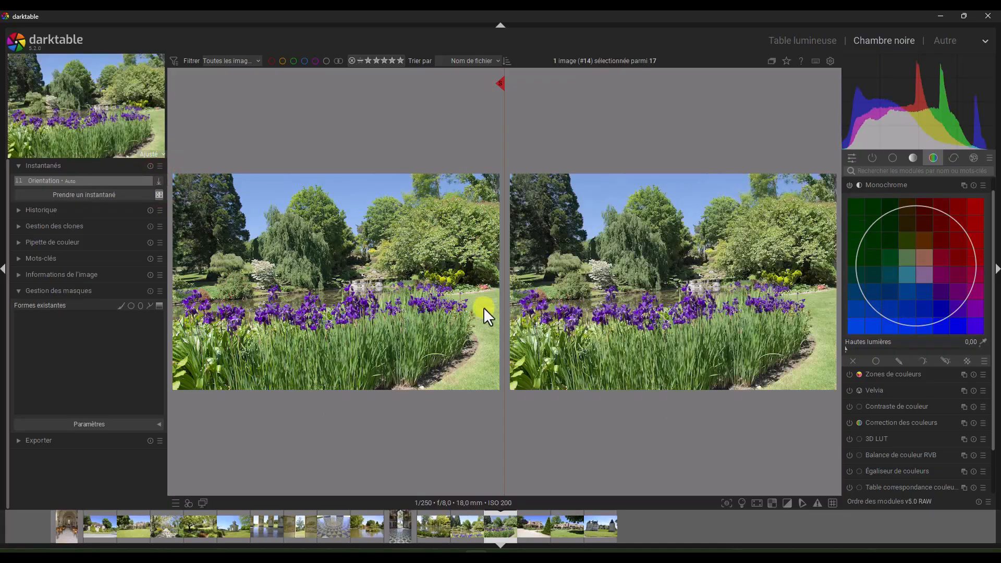
click(159, 194)
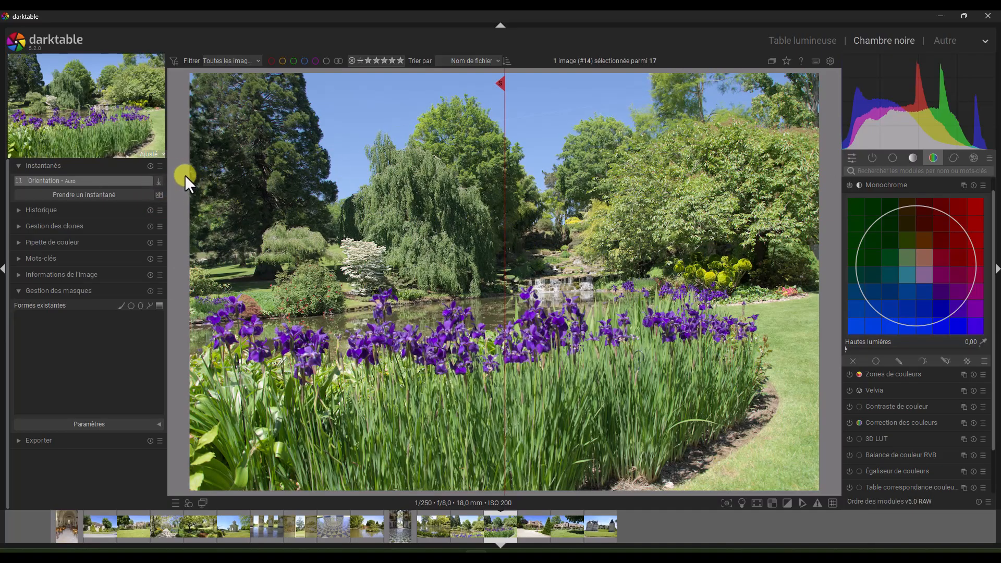
click(158, 194)
mouse_move(501, 82)
mouse_down()
mouse_move(469, 86)
mouse_move(505, 93)
mouse_up()
Step: Clear all snapshots and expand the Instantanés and Historique modules together
click(150, 166)
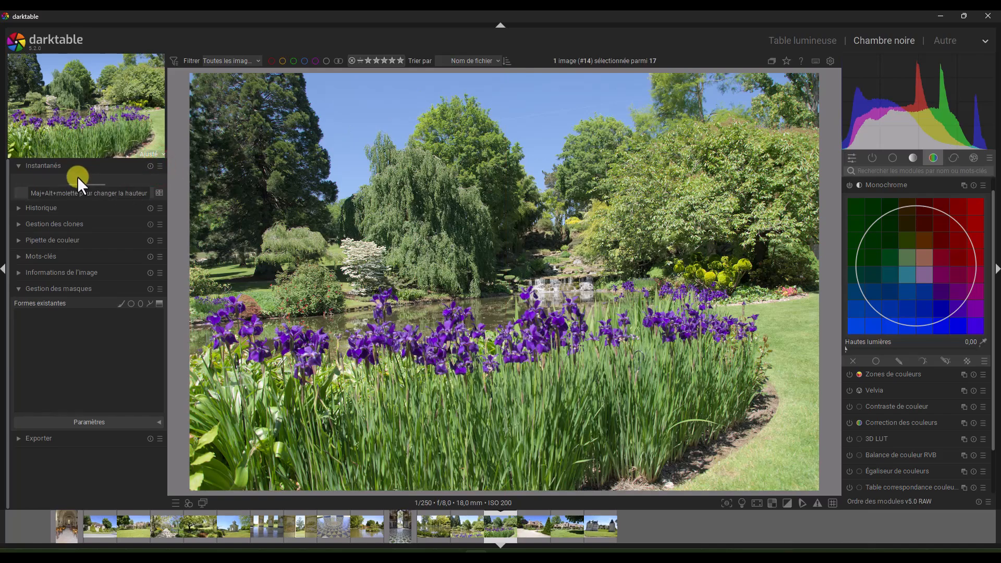
click(17, 166)
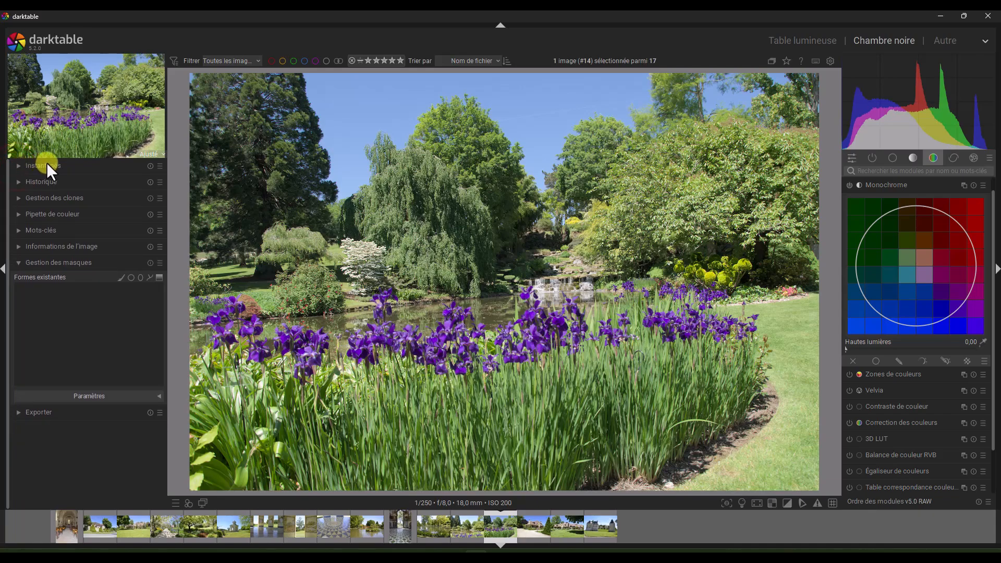
click(60, 164)
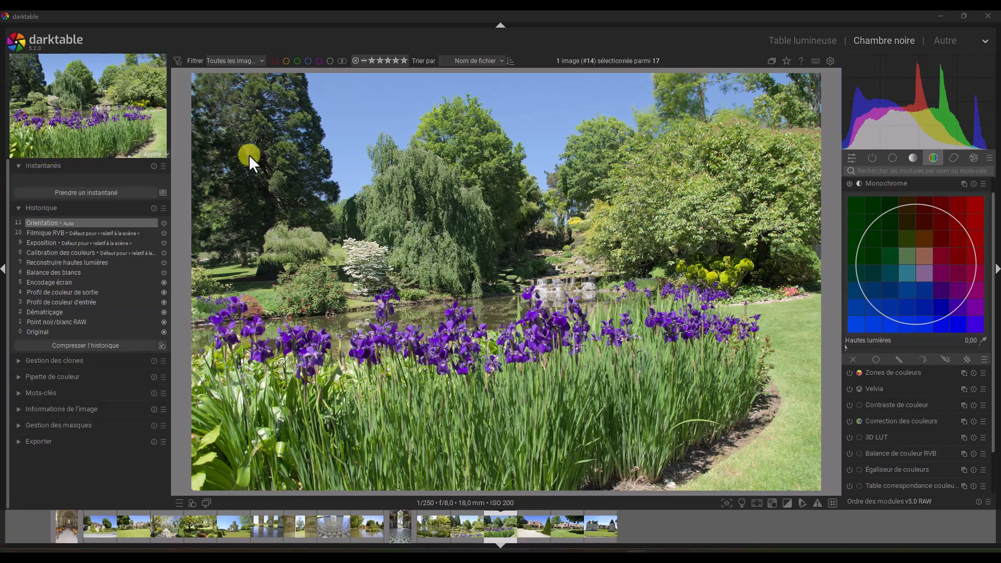
Step: Open the beach hut image from the "00-Sources darktable les versions 5.0" film roll in the darkroom
click(984, 39)
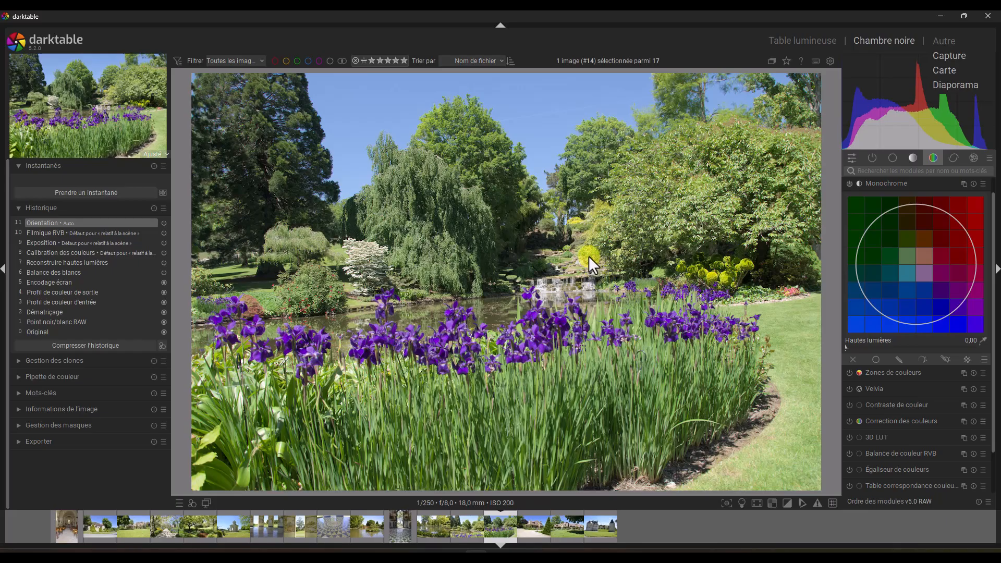
click(786, 42)
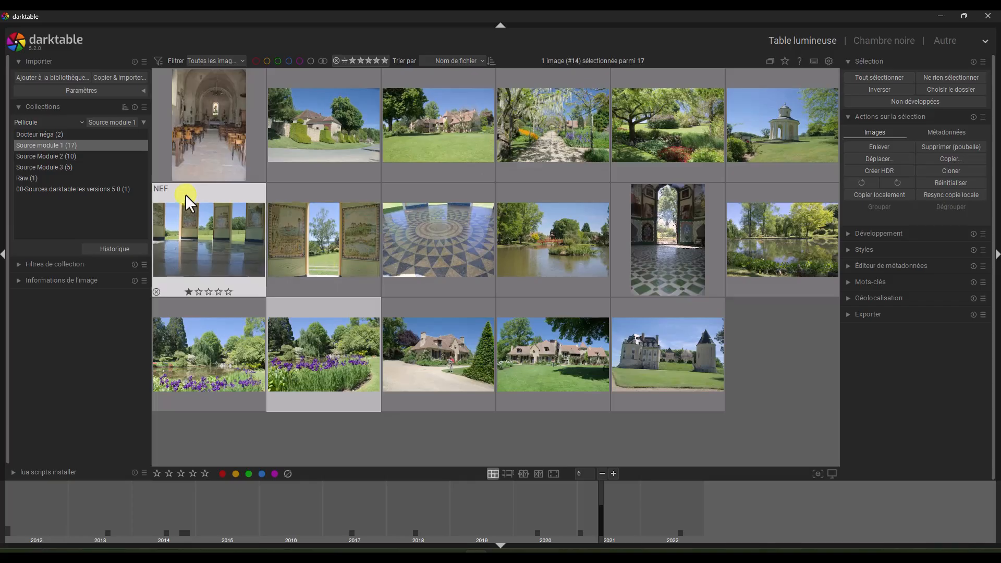
click(59, 189)
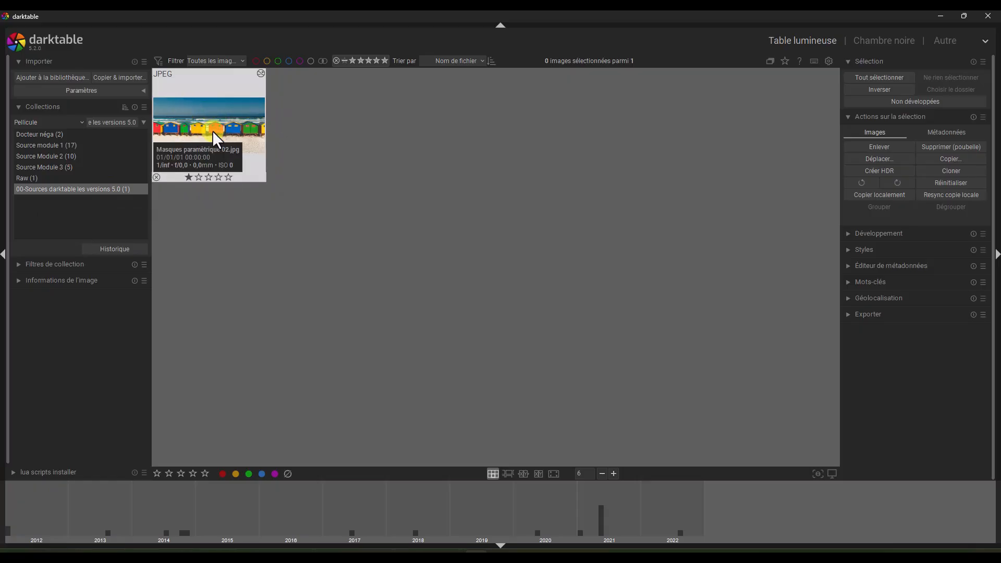
click(206, 124)
double_click(206, 124)
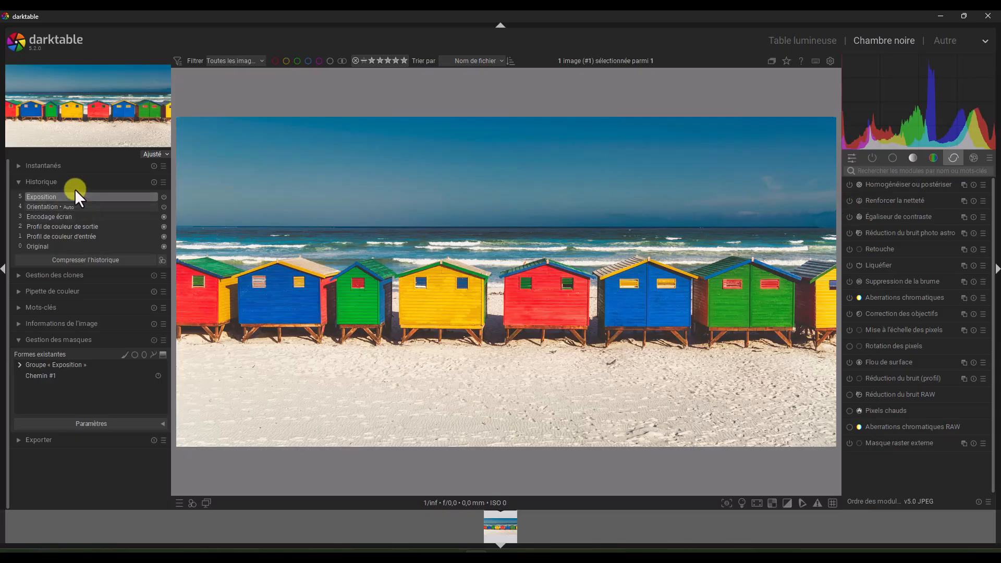
Step: Compare the beach image at the Orientation and Exposition history states, and find the Exposition module by searching for "Expo"
click(45, 208)
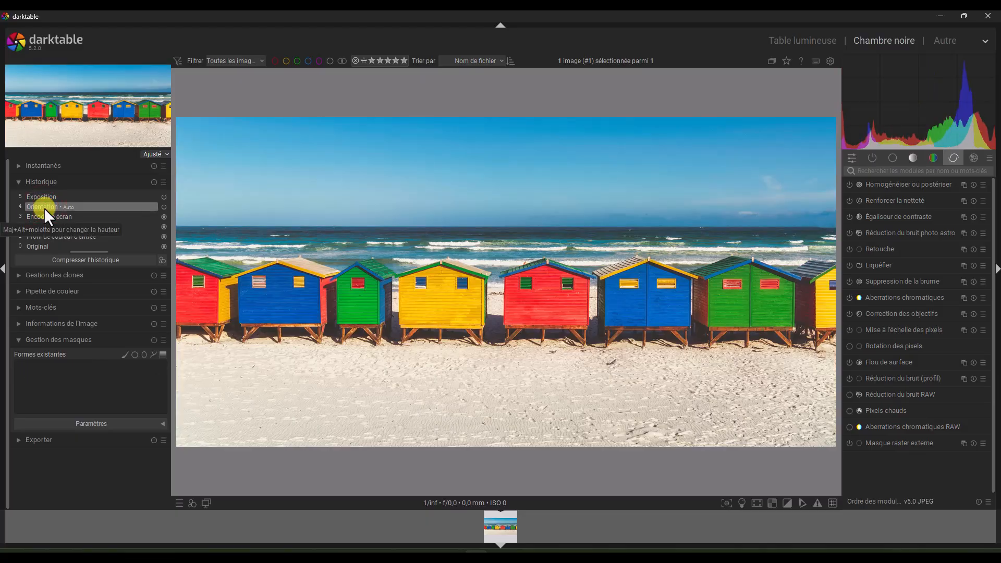
click(43, 198)
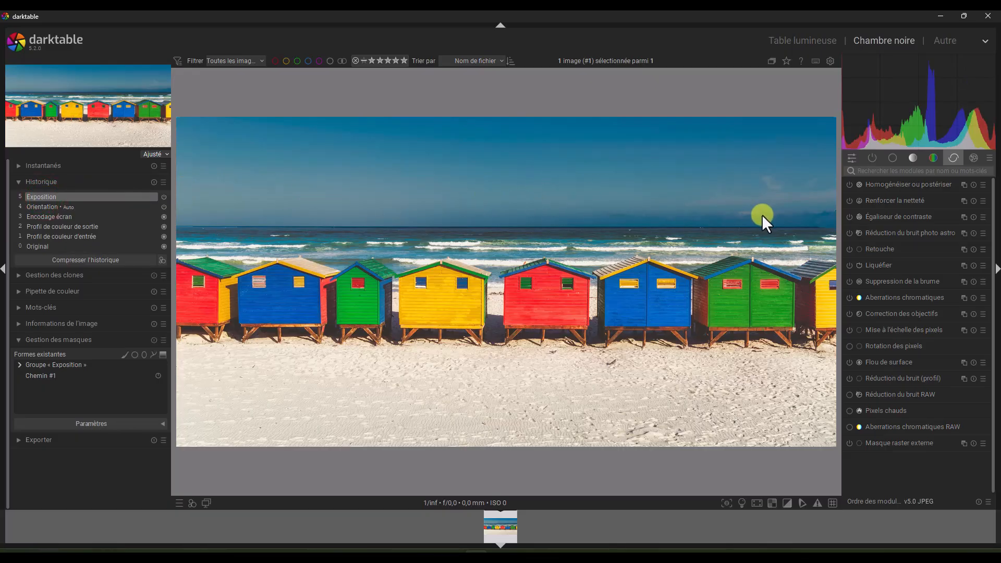
click(867, 171)
text(Expo)
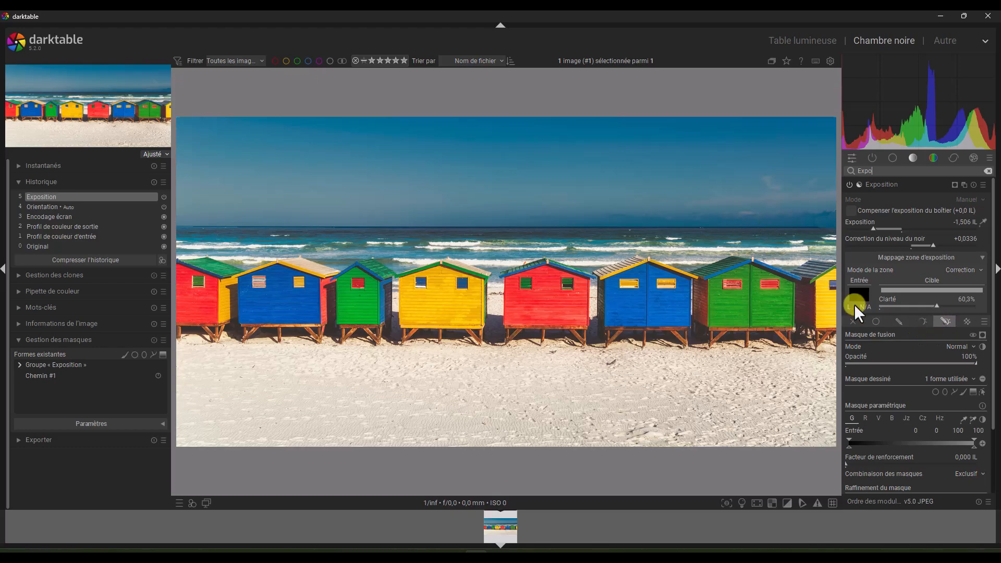
Step: Compare the Exposition module's raster mask mode with its drawn and parametric mask, and inspect the drawn path around the sky
click(967, 321)
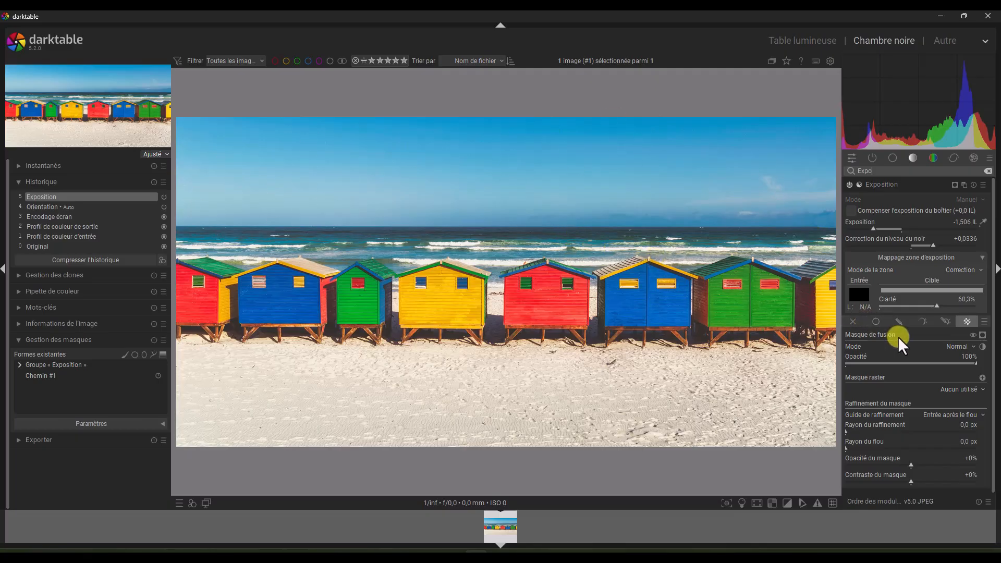
click(945, 320)
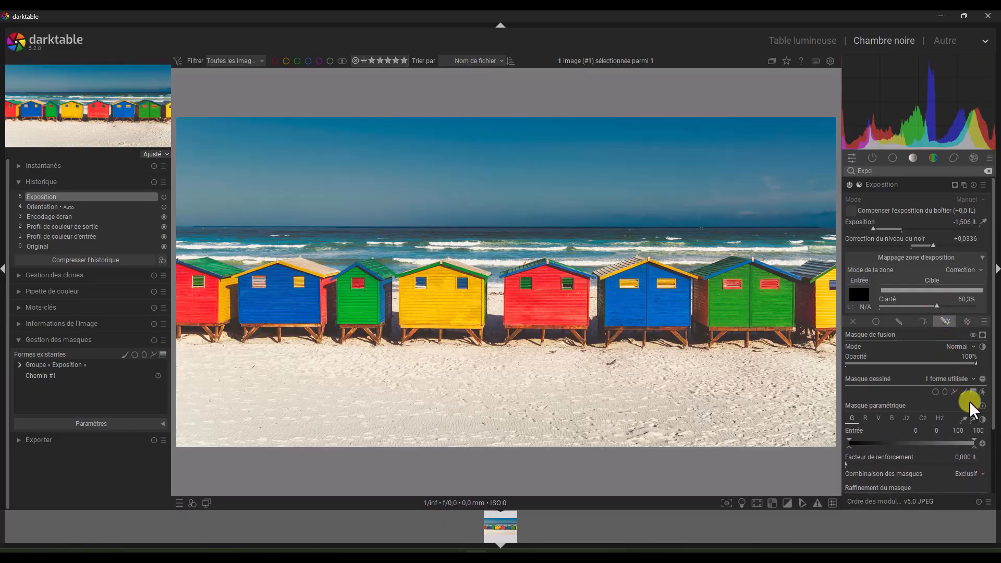
click(982, 393)
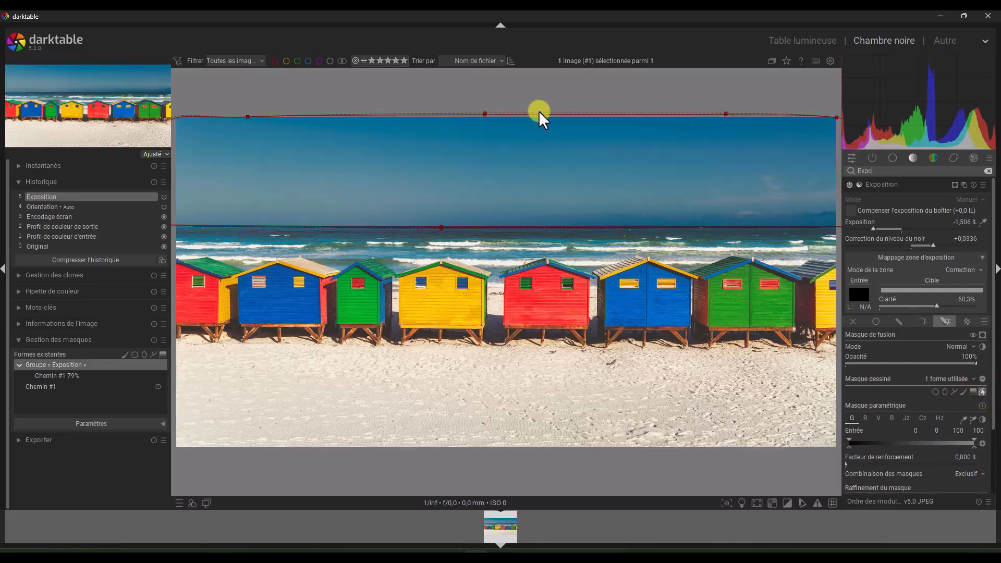
click(982, 392)
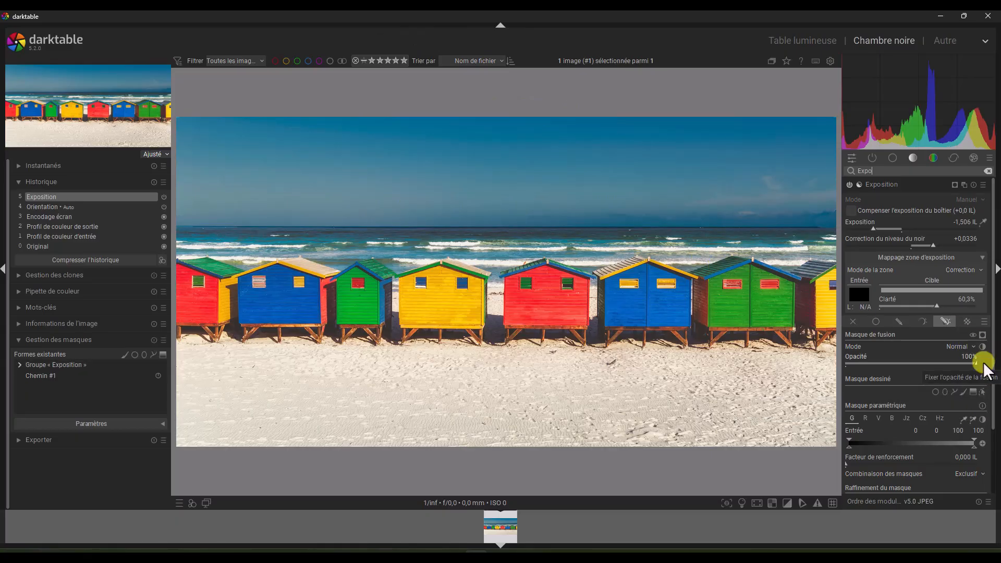
Step: Switch the Exposition module to a raster mask and expand the Masque raster externe module in the correction group
click(966, 321)
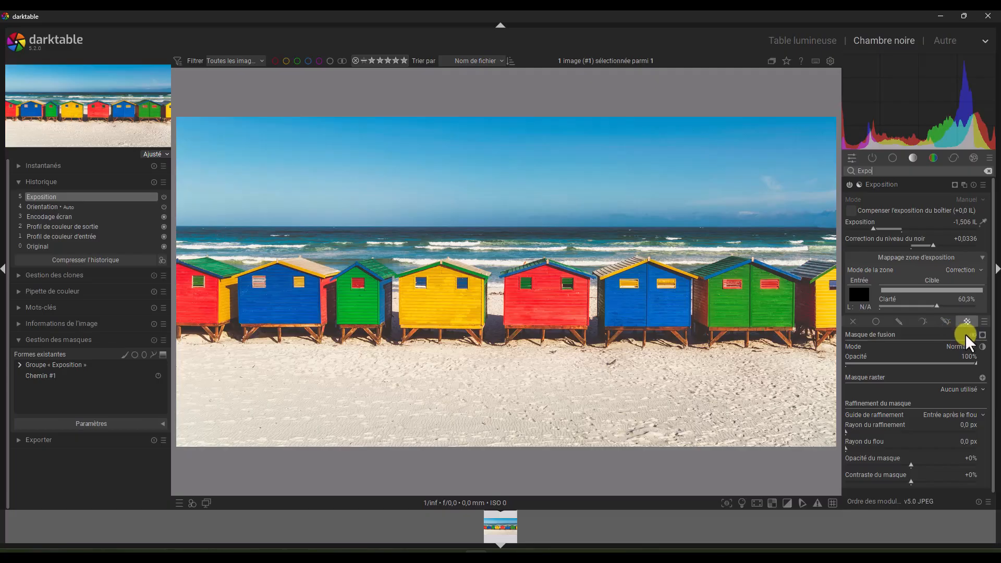
click(954, 157)
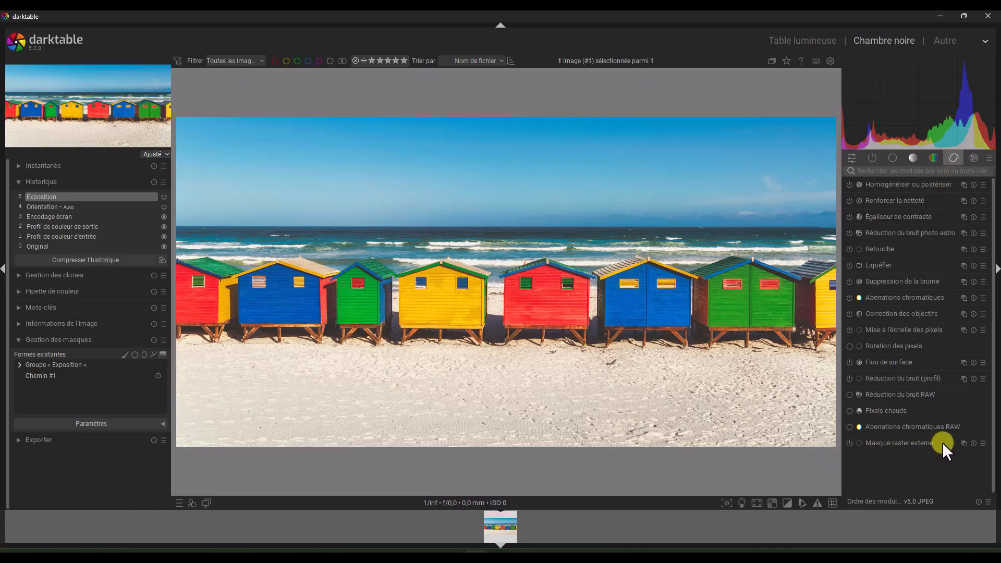
mouse_move(941, 443)
click(926, 443)
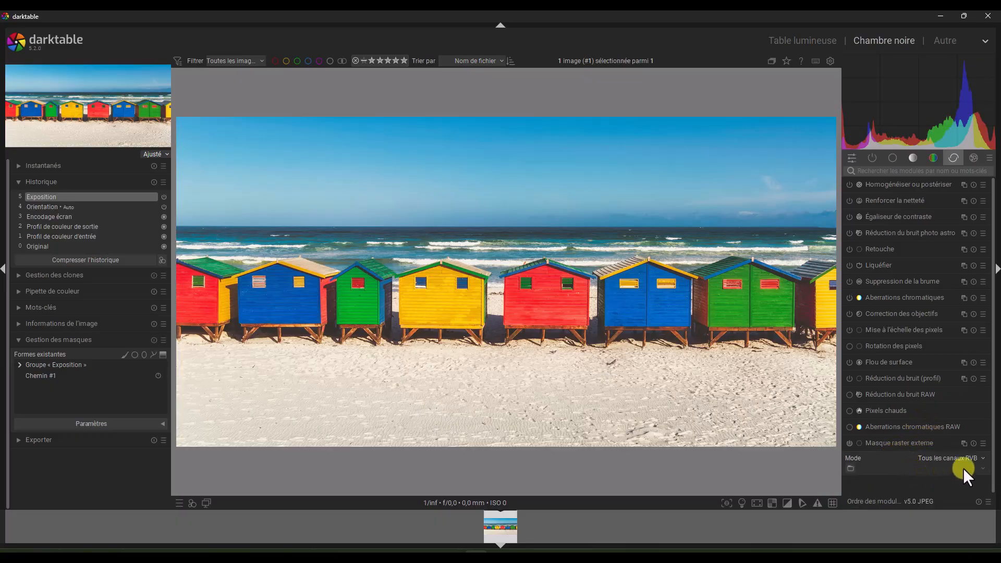
Step: Keep the external raster mask on all RGB channels and load Masques 01.pfm from the Masque raster folder
click(986, 460)
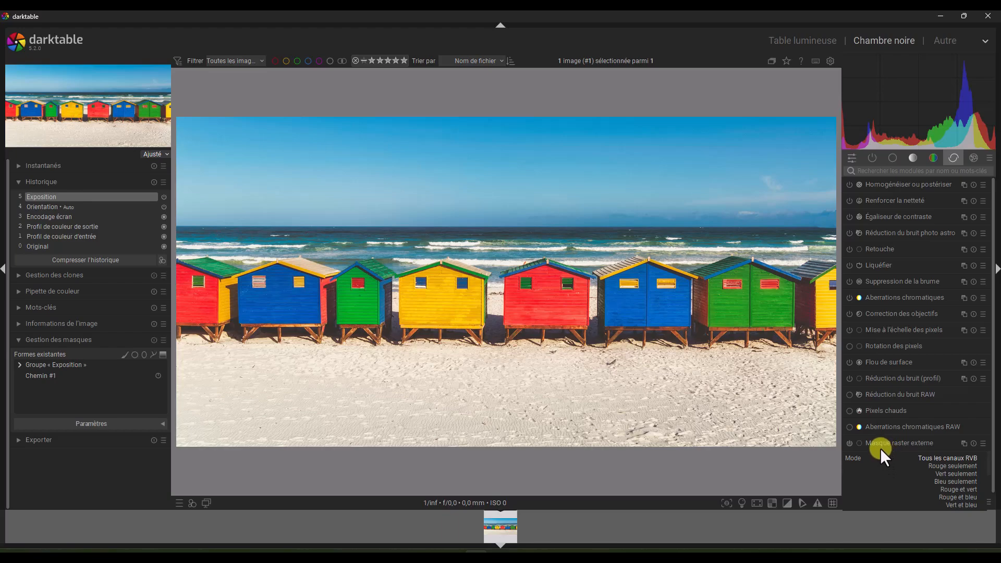
click(869, 455)
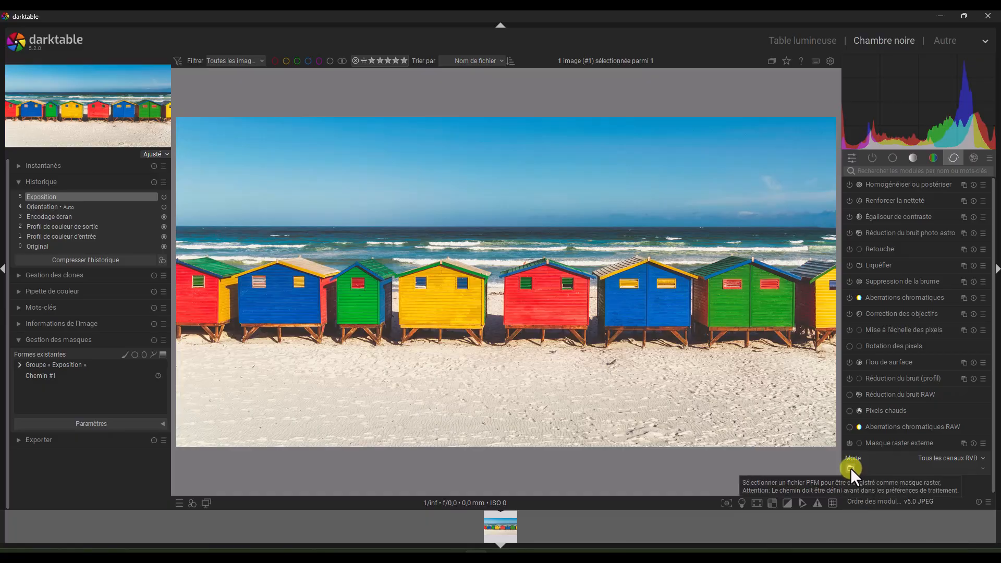
click(850, 467)
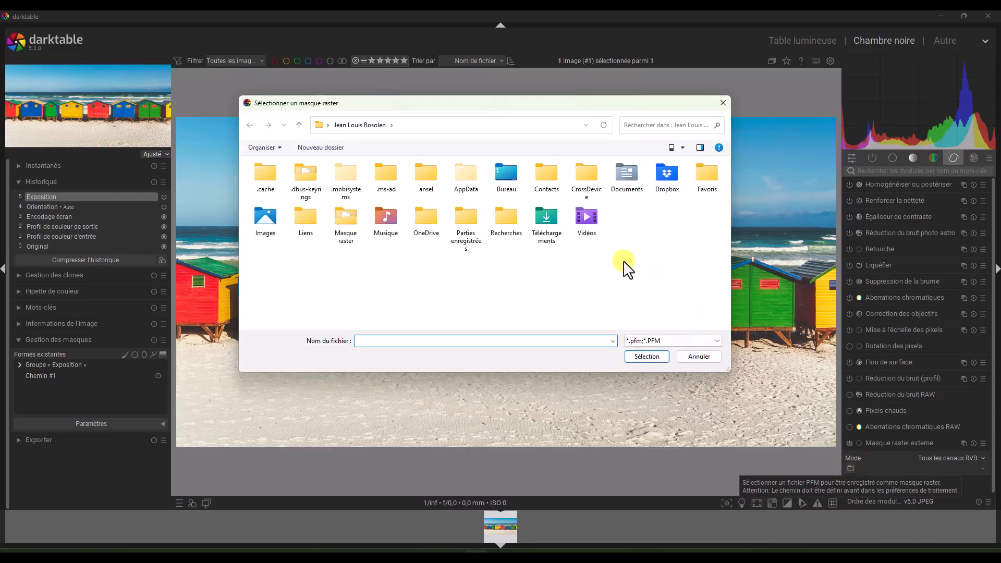
double_click(348, 217)
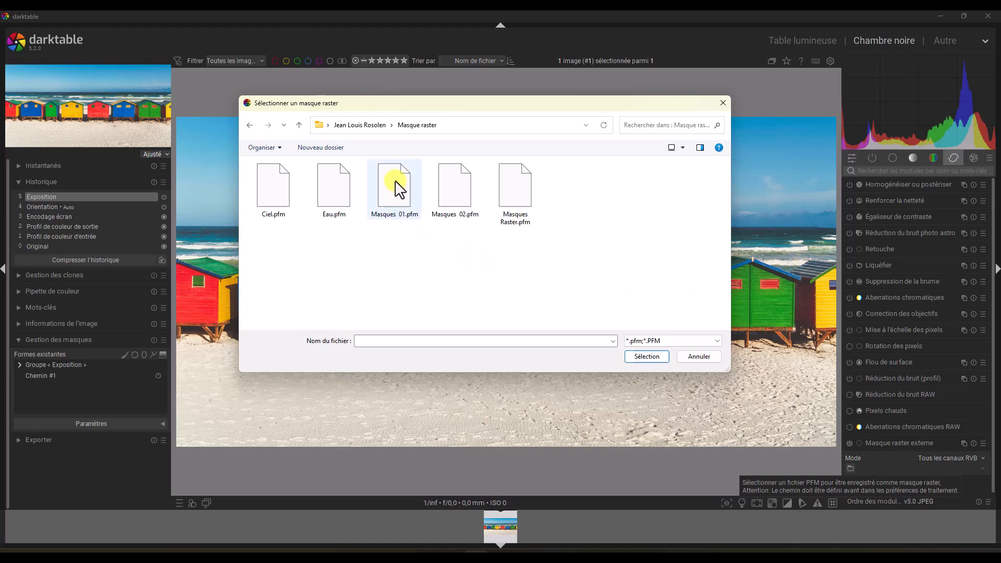
click(397, 195)
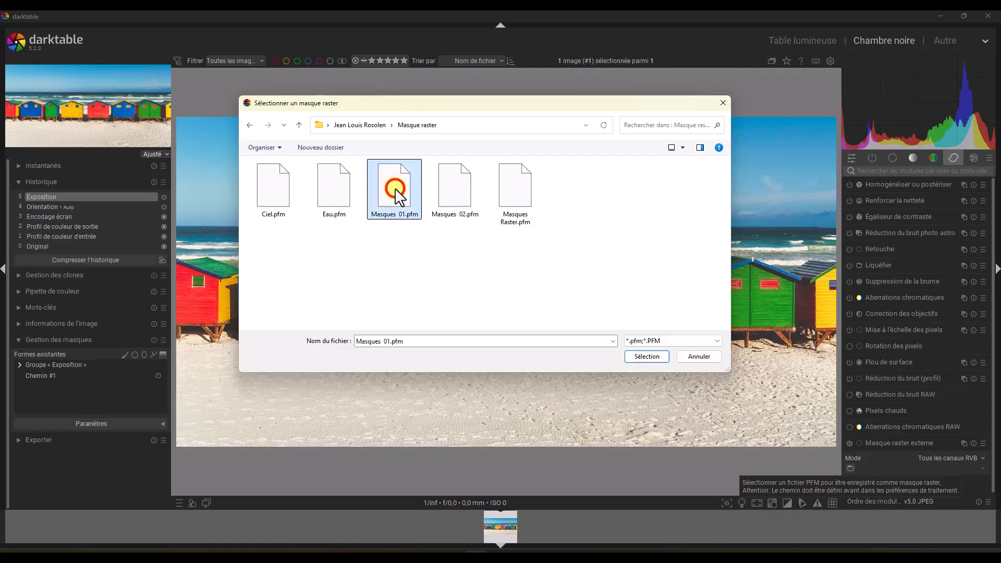
click(647, 357)
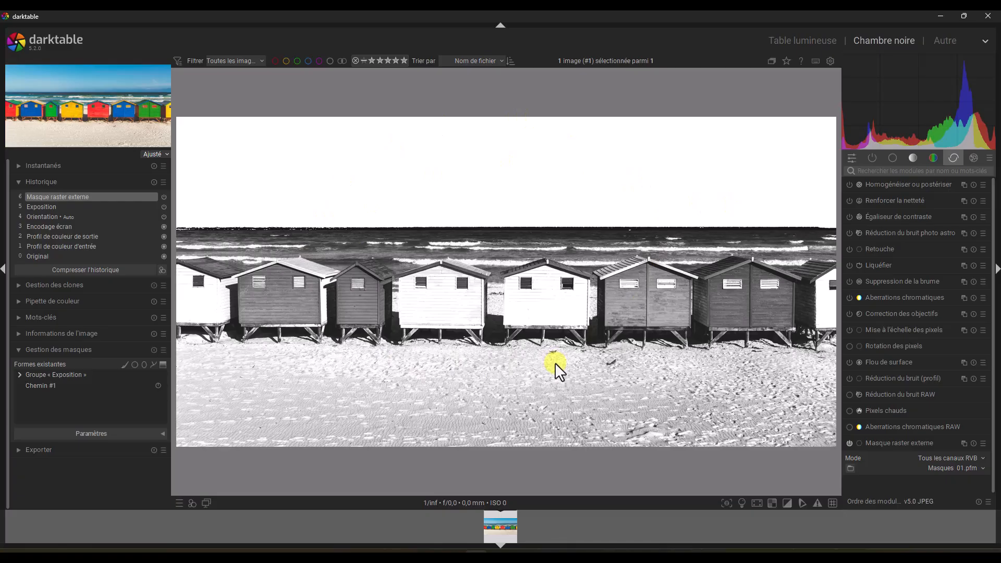
Step: Load Masques 02.pfm from the Masque raster folder as the external raster mask
click(850, 468)
click(343, 223)
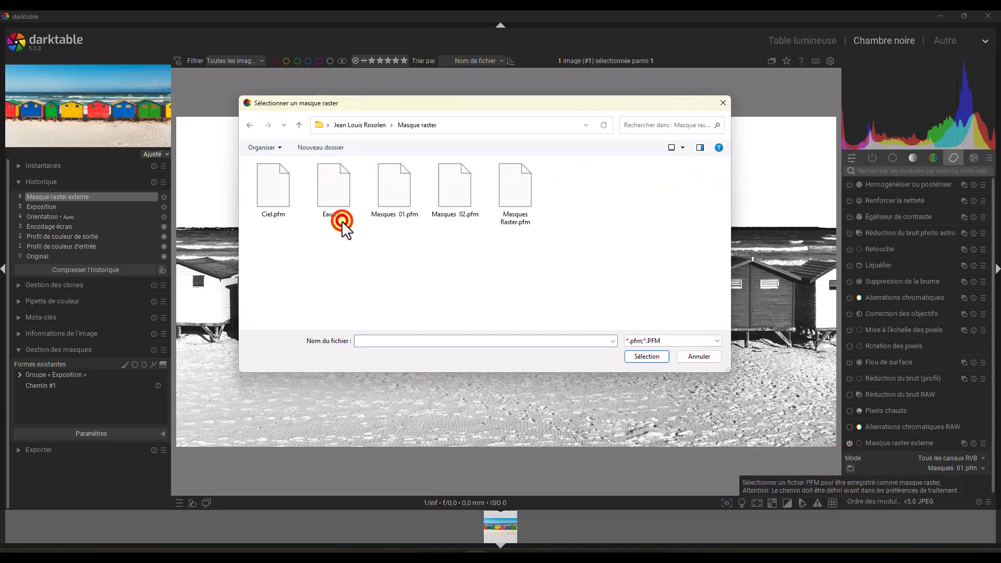
click(457, 199)
click(647, 357)
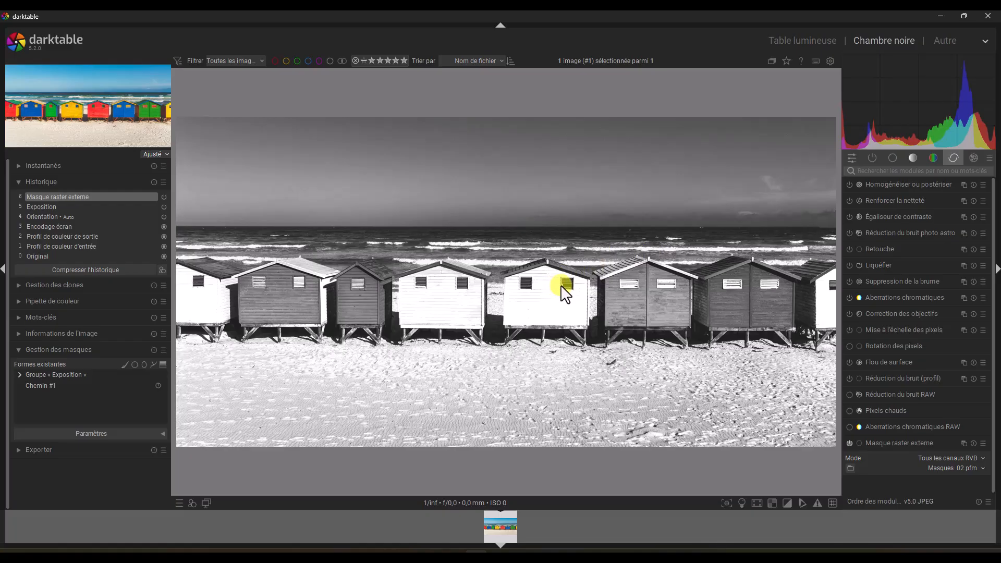
Step: Load Masques Raster.pfm from the Masque raster folder as the external raster mask
click(850, 469)
click(343, 220)
double_click(343, 220)
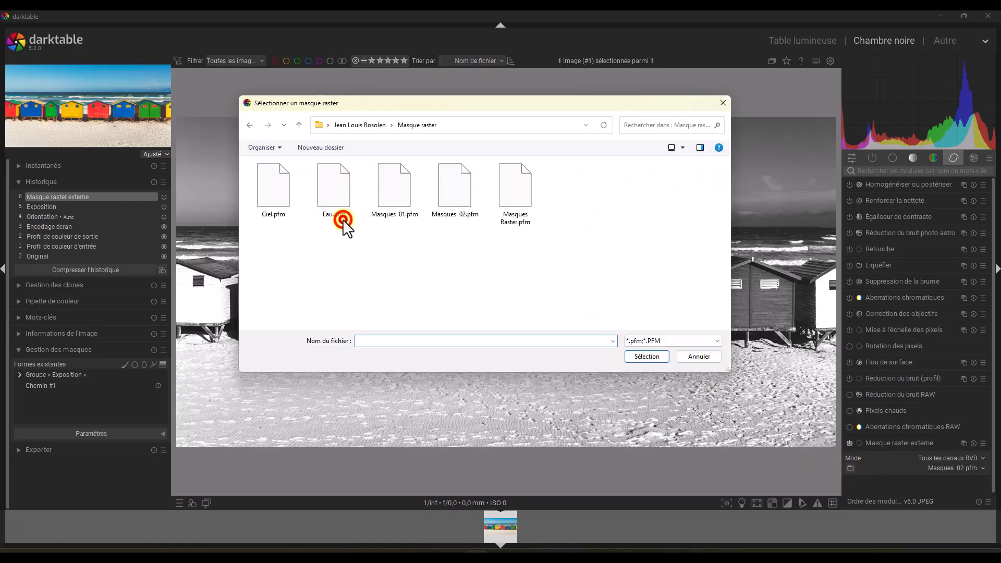
click(514, 192)
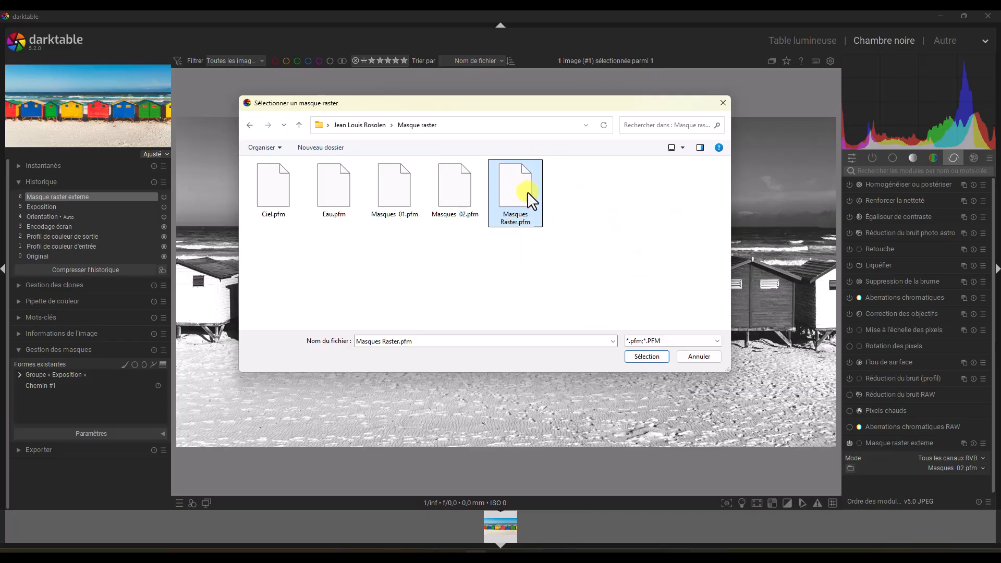
click(648, 357)
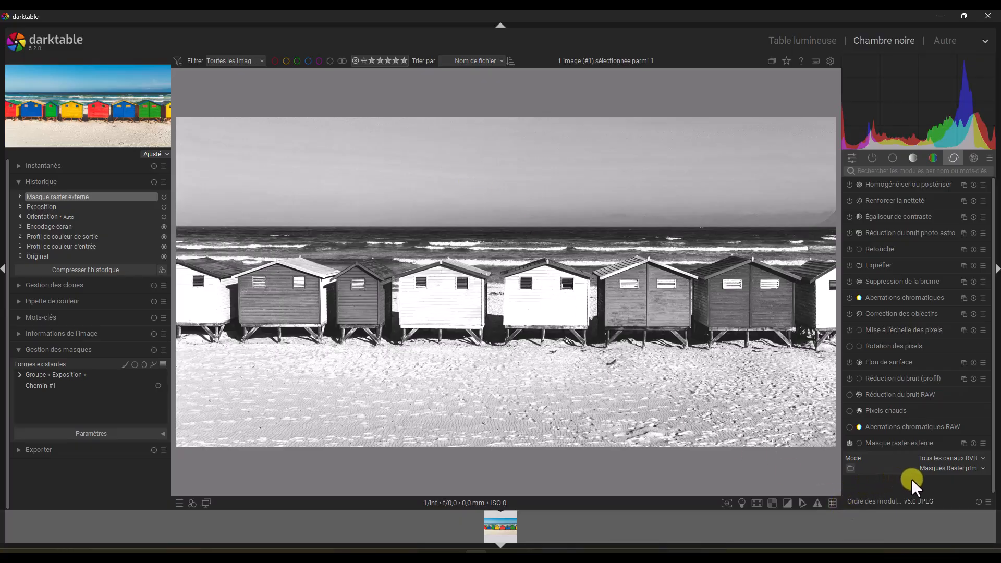
Step: Compare the external masks by choosing Masques 01.pfm and Masques 02.pfm from the available files, and return to Masques Raster.pfm
click(984, 470)
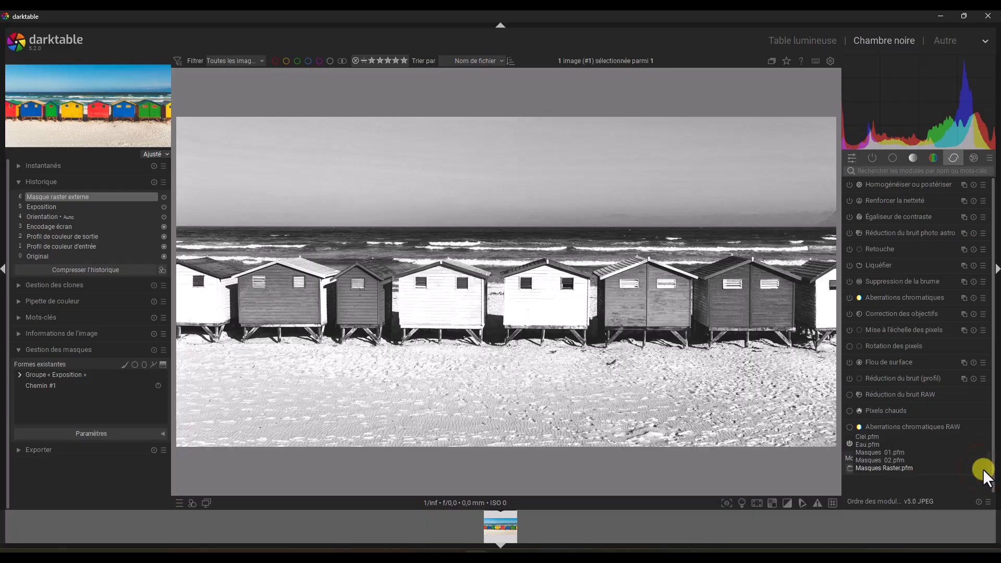
click(869, 451)
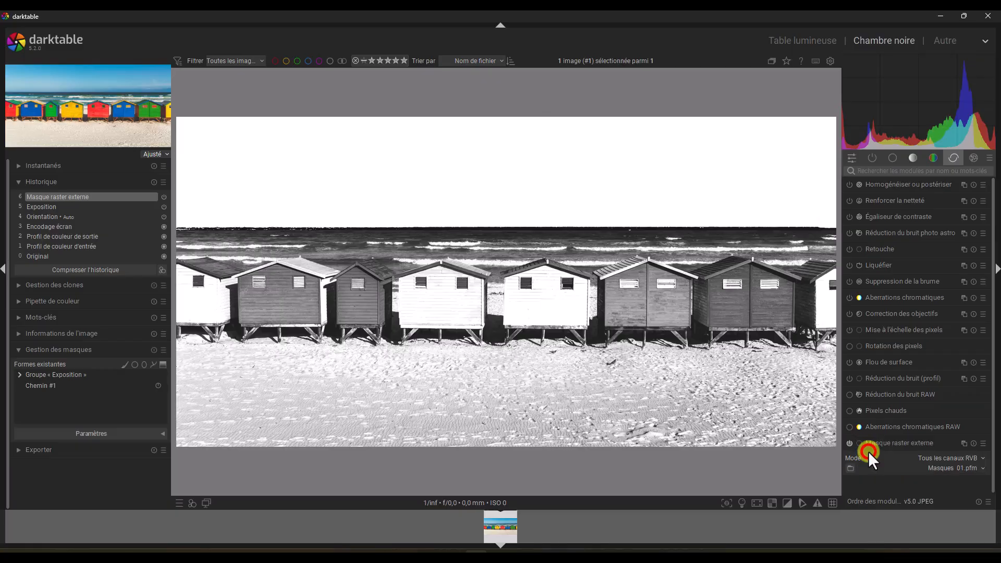
click(982, 466)
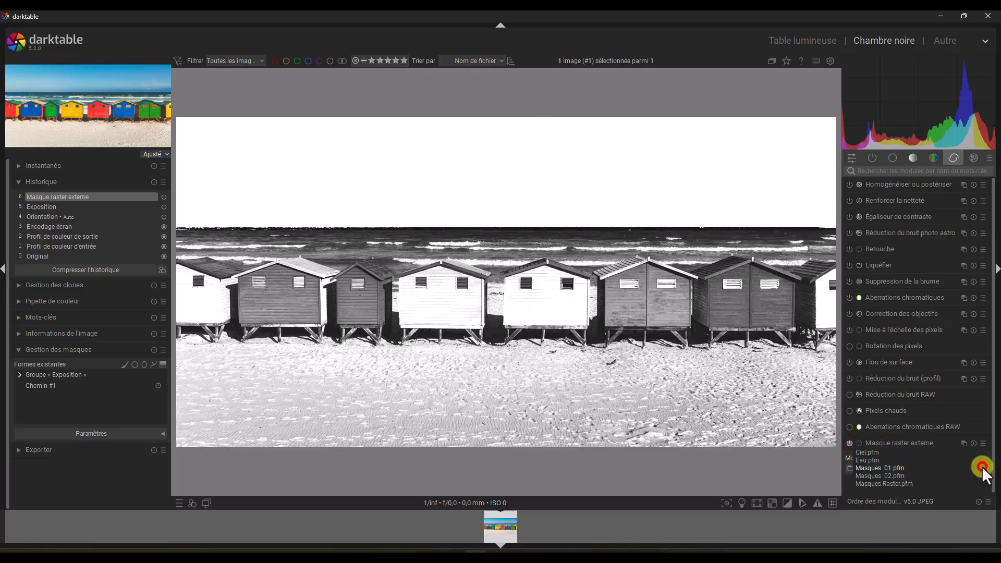
click(865, 475)
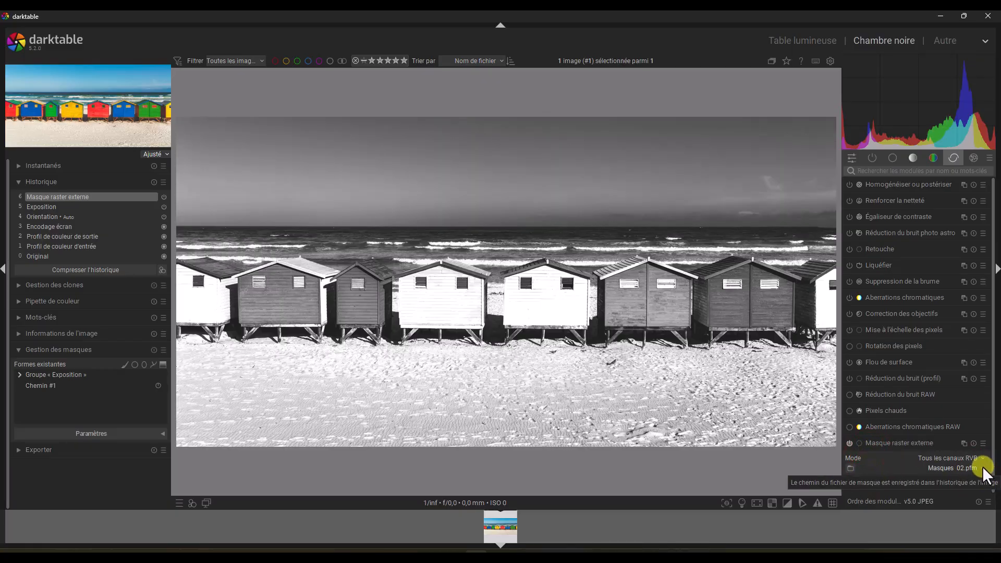
click(984, 468)
click(866, 476)
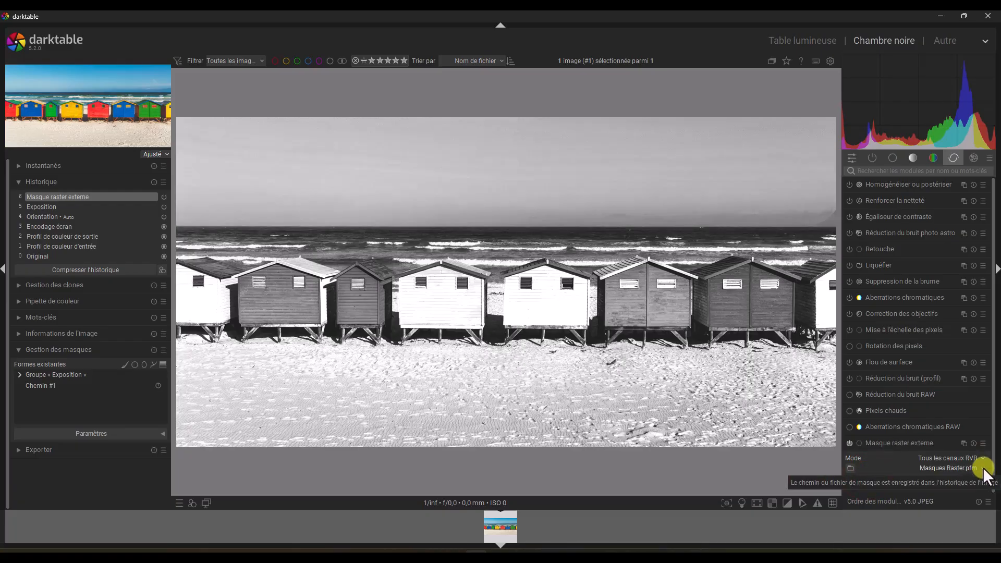
Step: Try the external mask's red-only and green-only modes, and set it to blue only (Bleu seulement)
click(983, 458)
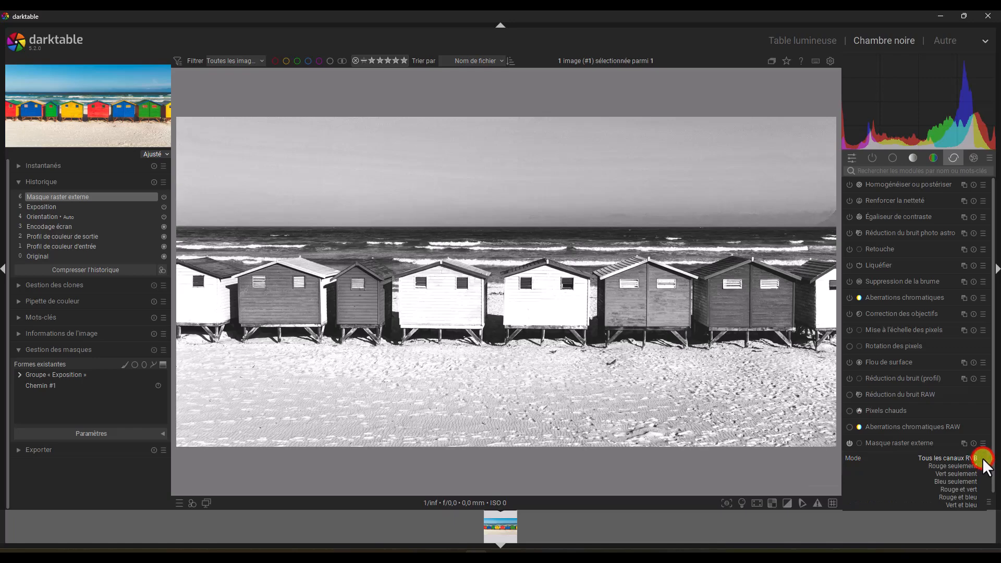
click(953, 465)
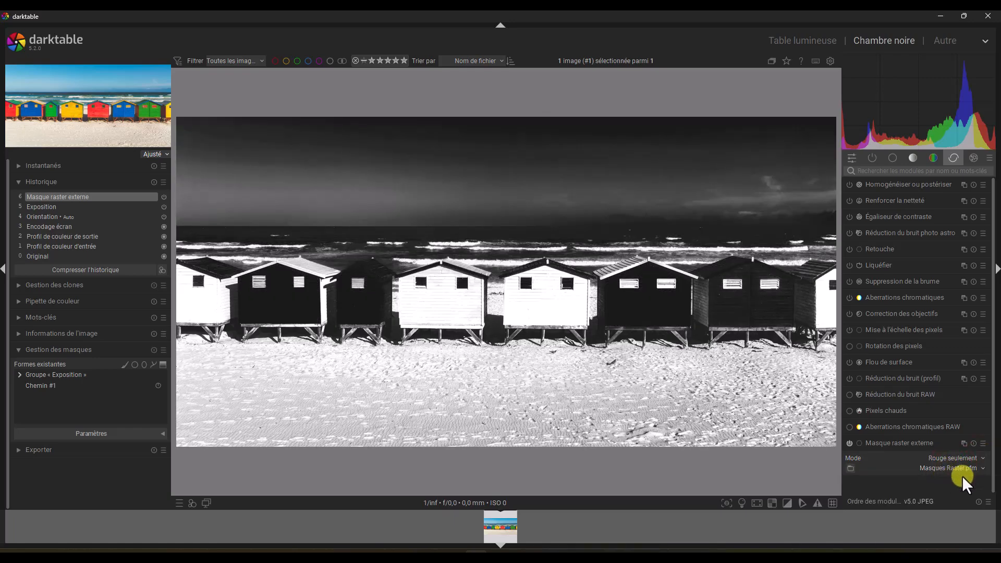
click(983, 458)
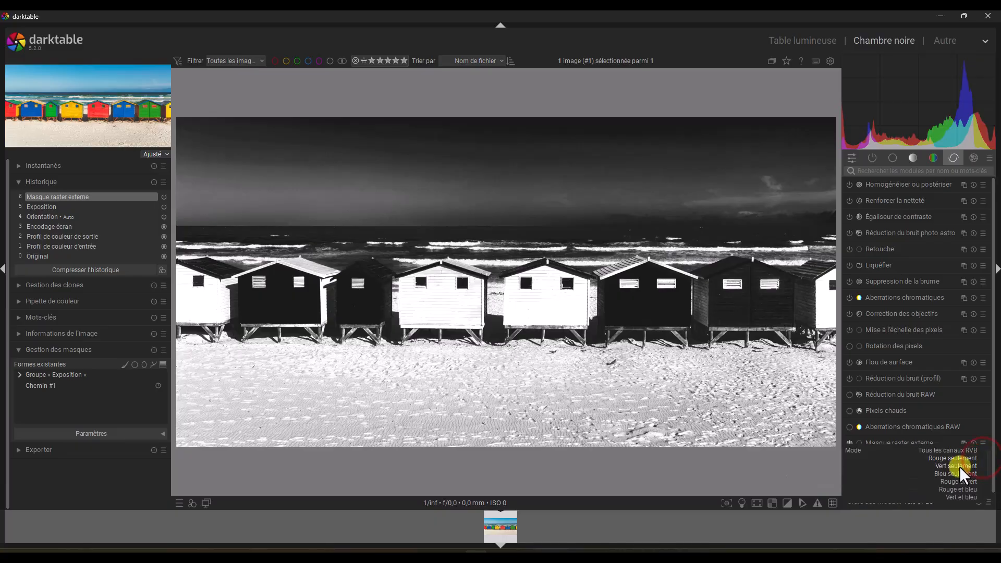
click(955, 466)
click(985, 459)
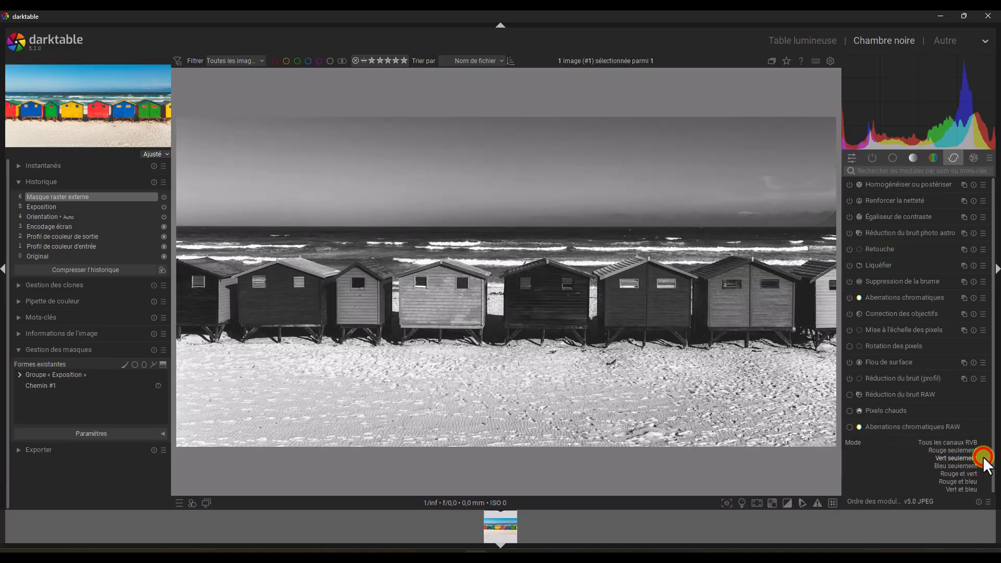
click(959, 468)
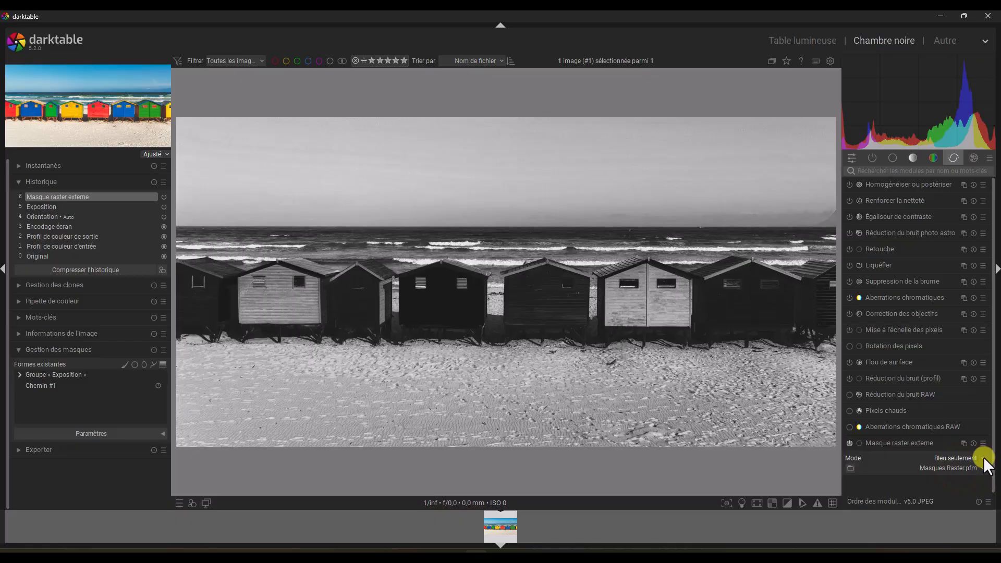
Step: Try the combined red and green mode (Rouge et vert) on the external mask, and restore Bleu seulement
click(984, 458)
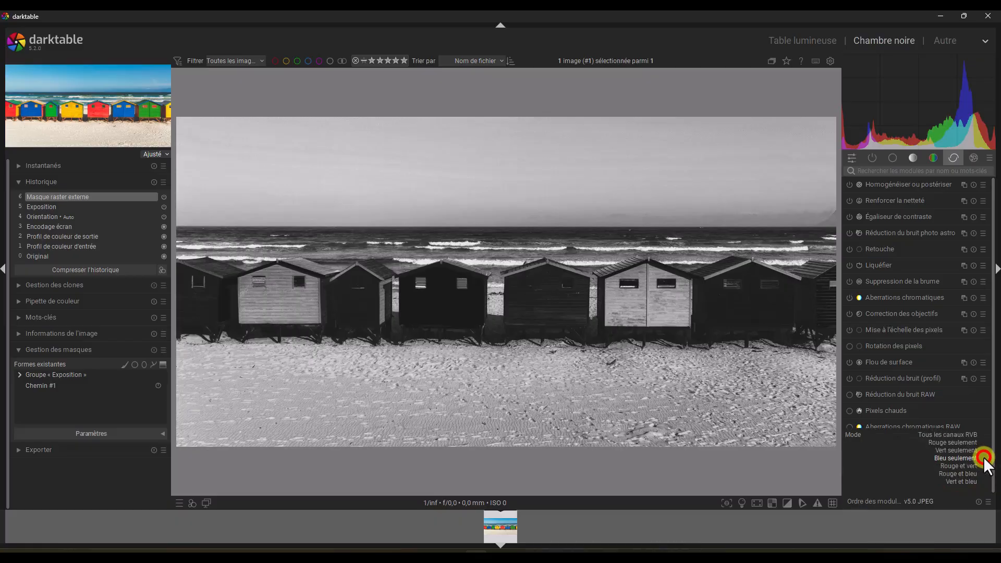
click(954, 465)
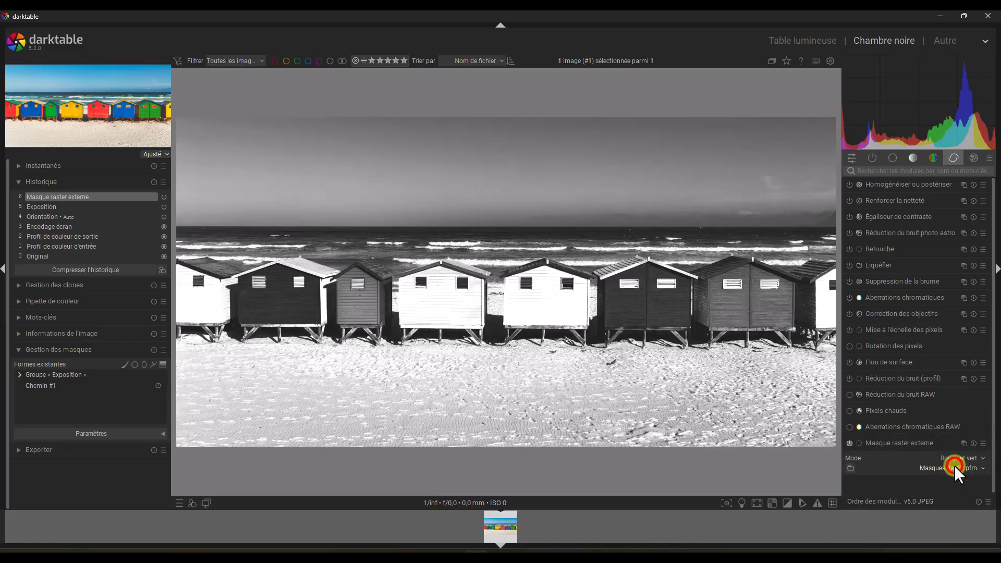
click(984, 458)
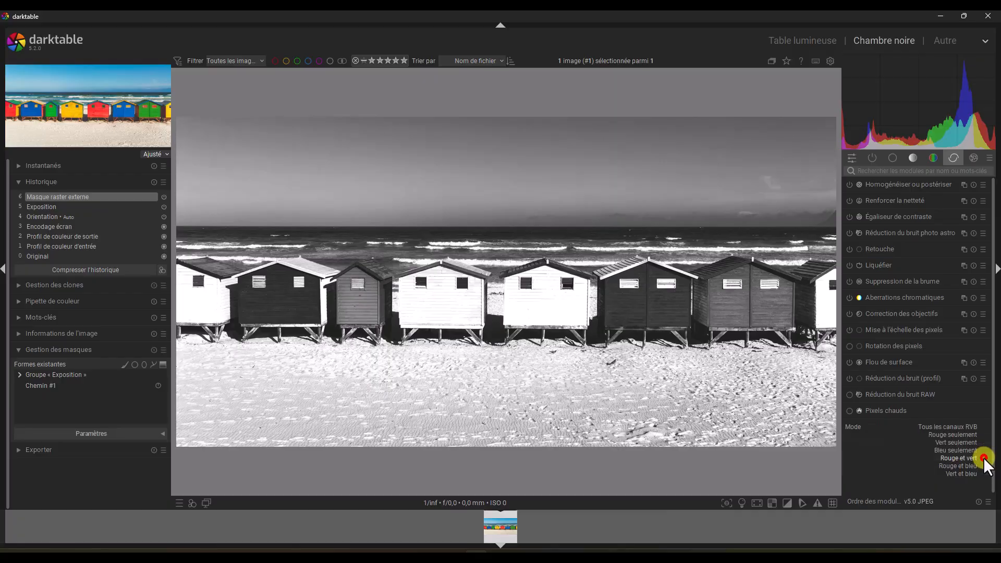
click(949, 450)
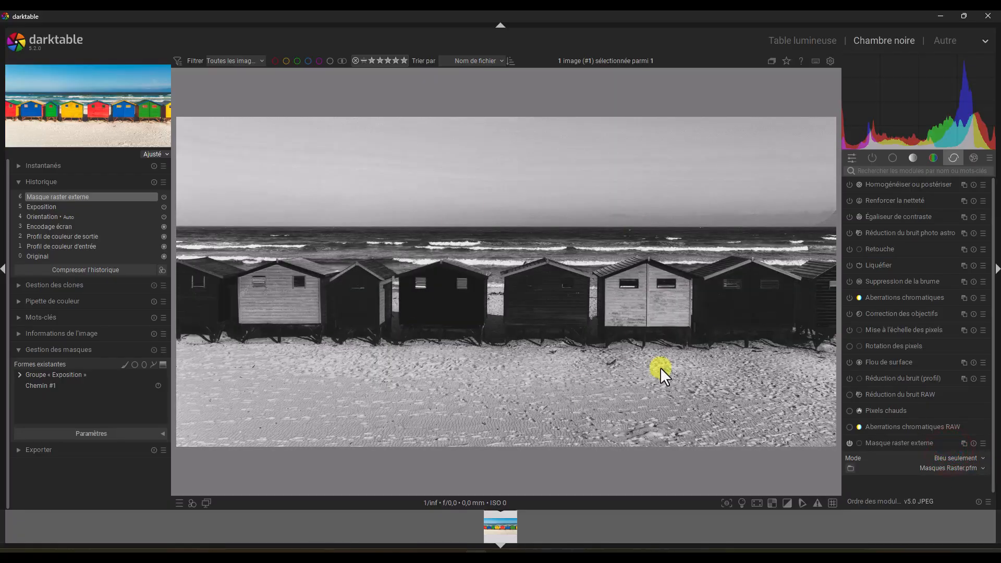
Step: Find the Exposition module by searching for "Expo", disable its raster mask, and compare the image with the module off and on
click(866, 171)
text(Expo)
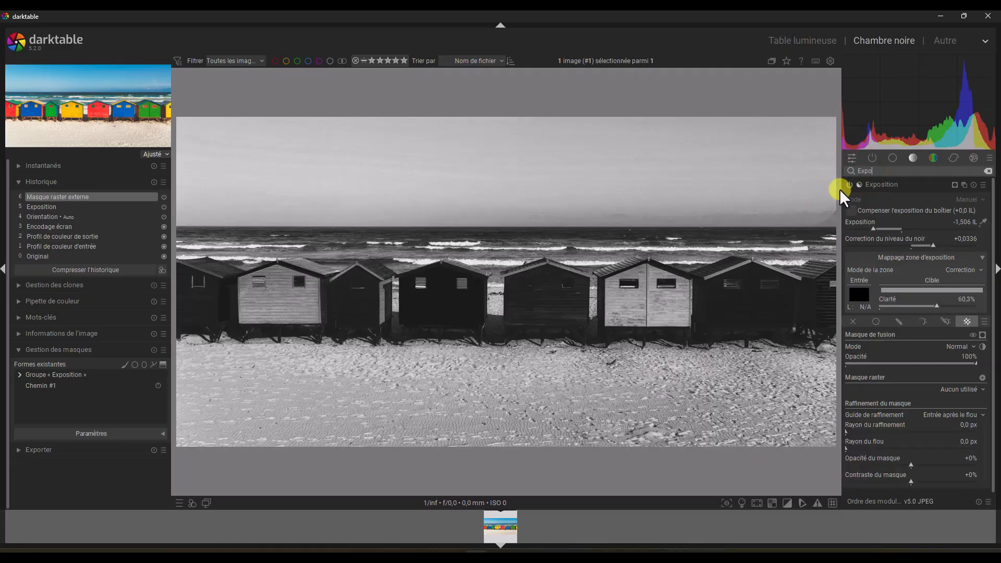
click(966, 321)
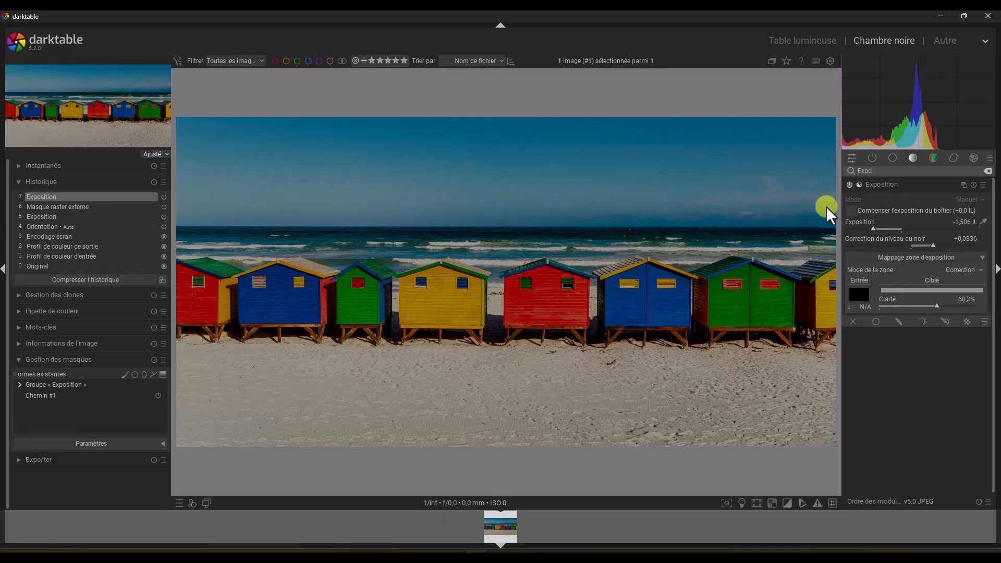
click(850, 183)
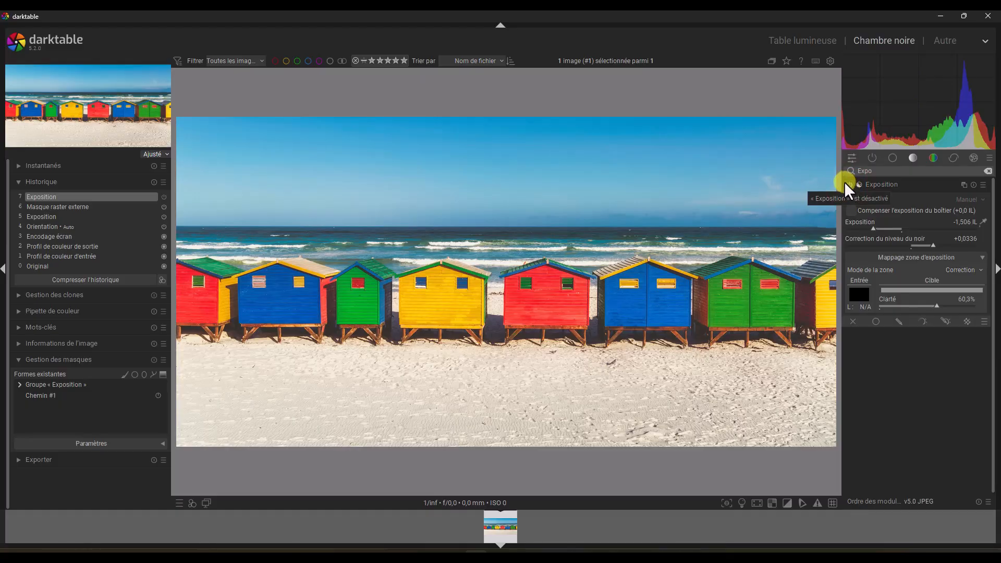
click(847, 183)
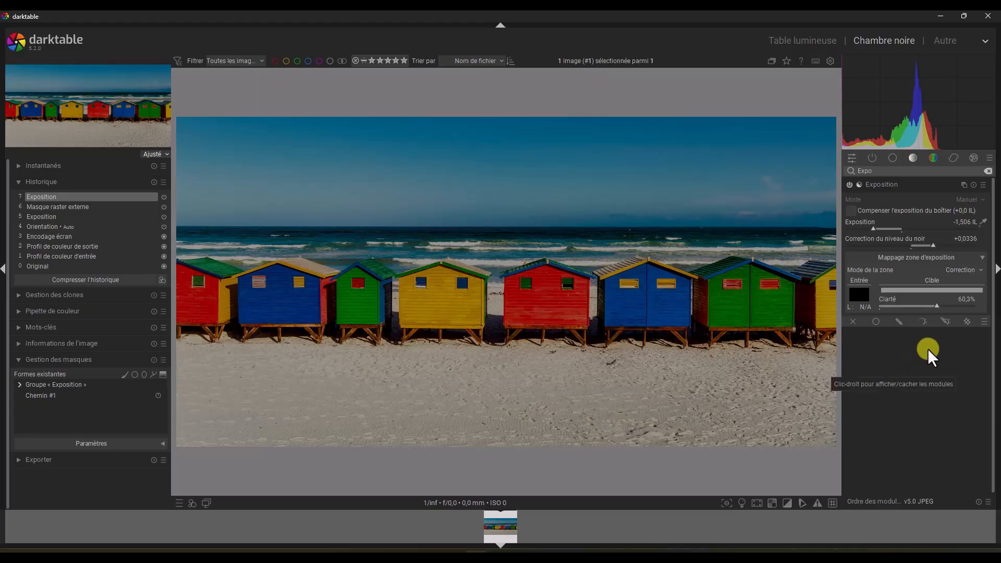
Step: Switch the Exposition module to its drawn and parametric mask and inspect the Chemin #1 path around the sky
click(945, 321)
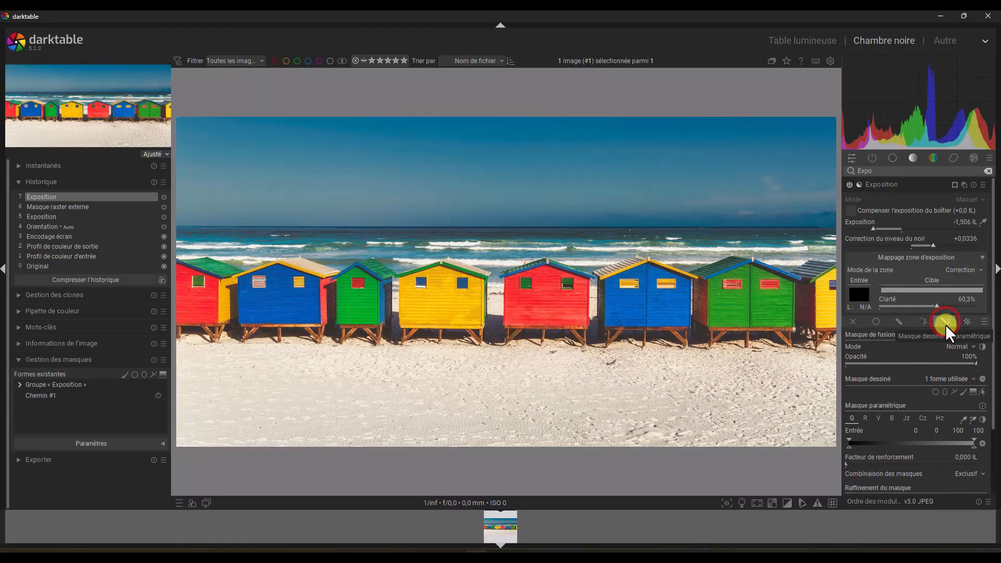
click(45, 395)
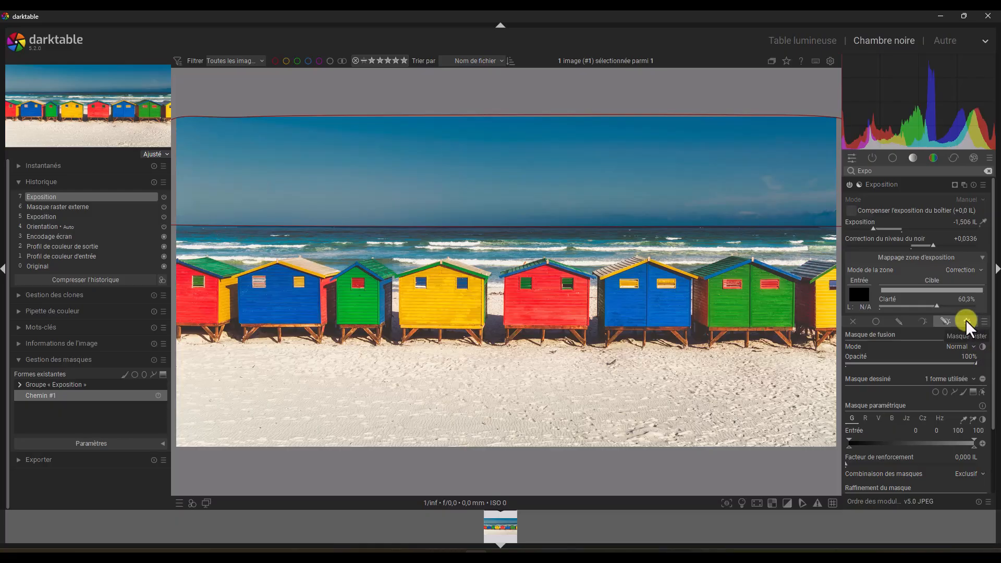
click(982, 391)
click(982, 392)
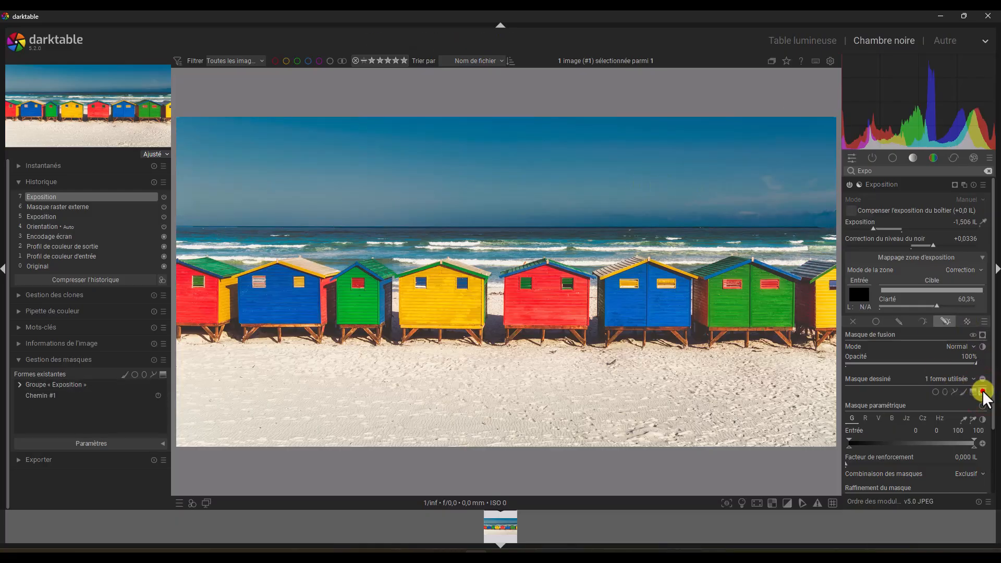
Step: Compare the Exposition module without a mask and in raster mask mode, and return to the drawn and parametric mask
click(968, 320)
click(966, 321)
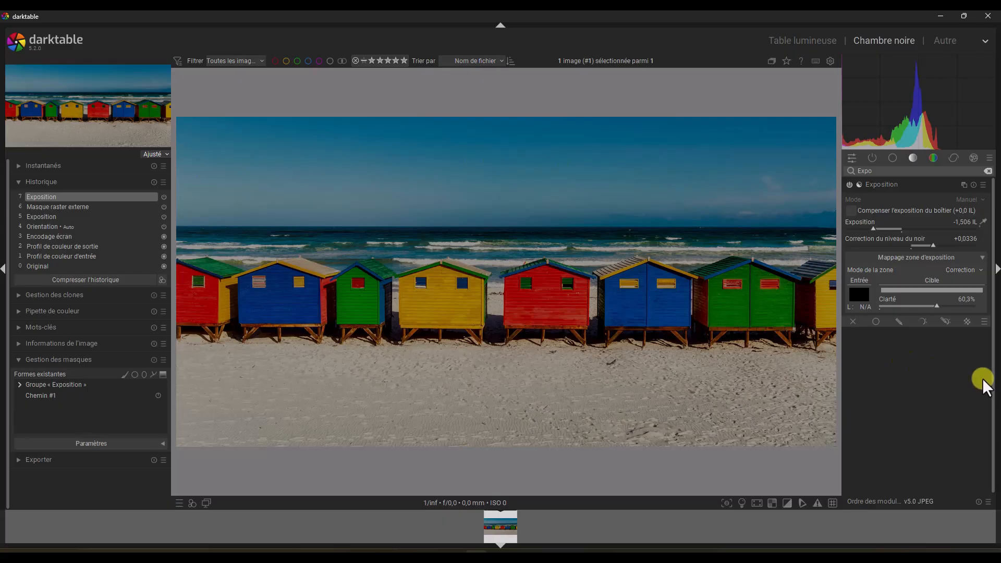
click(968, 321)
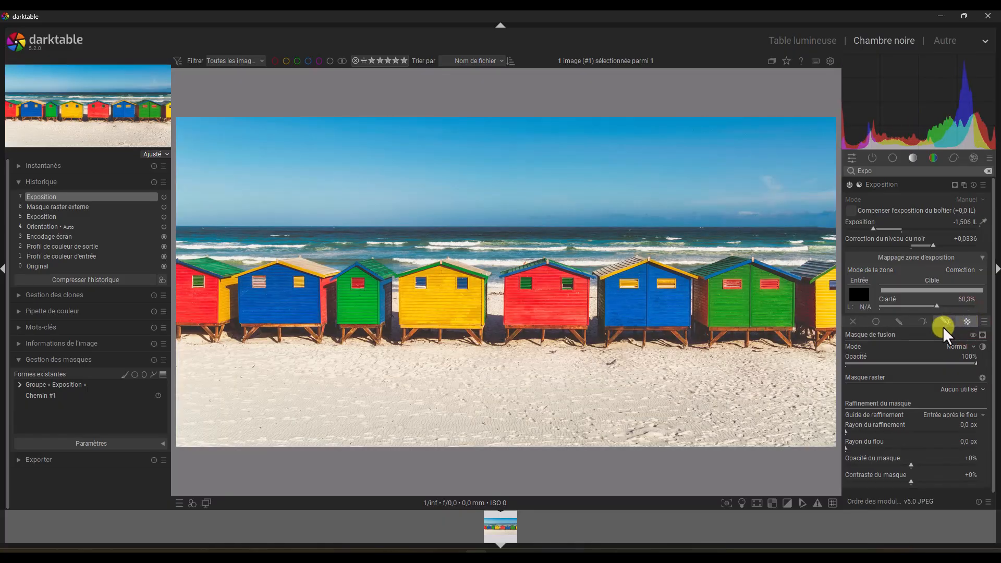
click(945, 322)
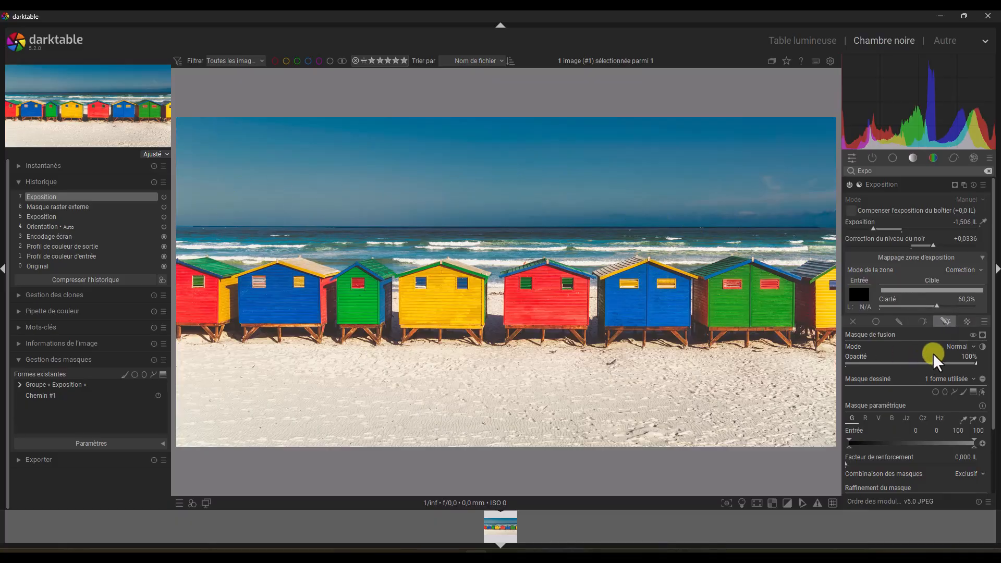
Step: Preview the area covered by the Exposition module's drawn mask over the sky, and hide the mask overlay again
click(983, 335)
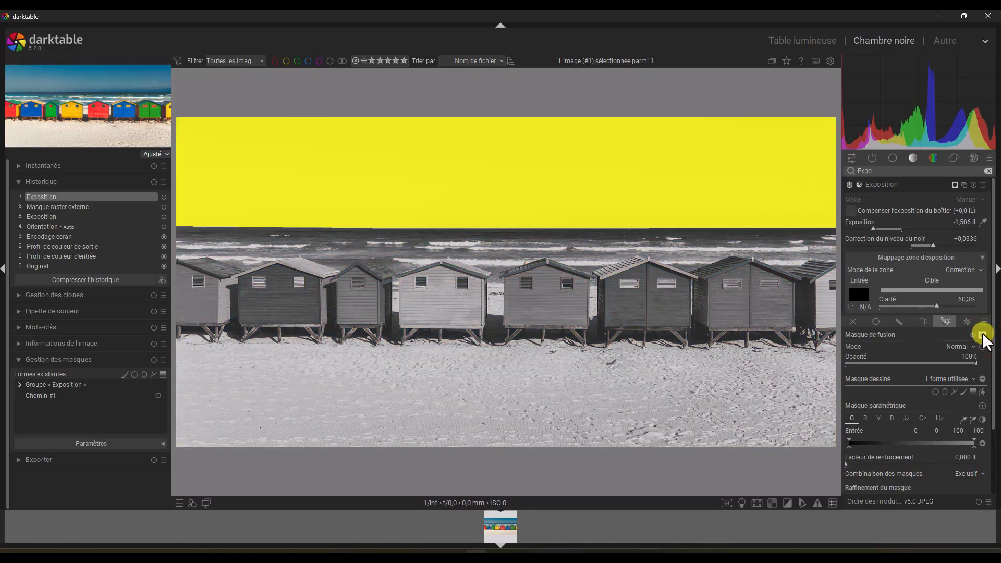
click(984, 336)
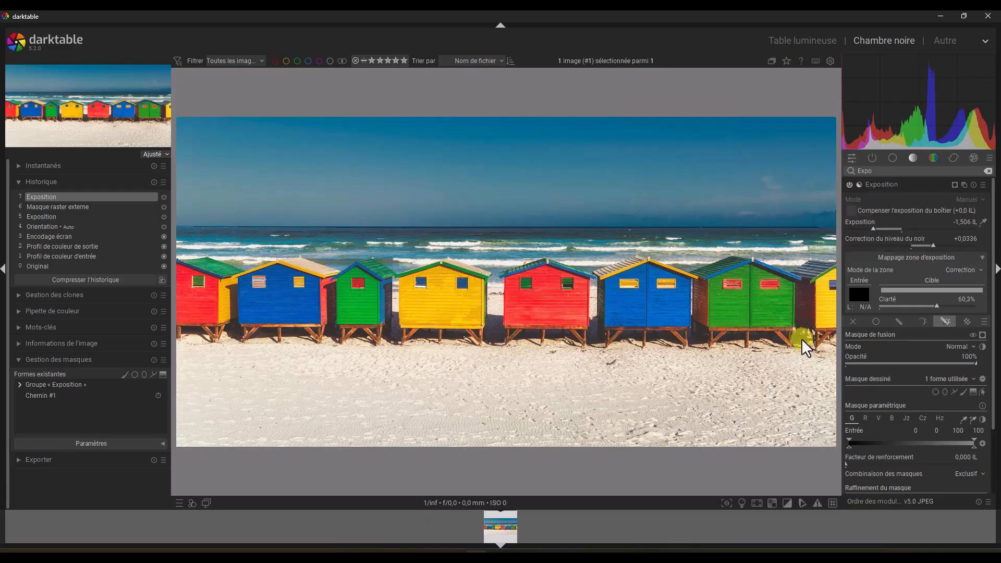
click(944, 322)
Step: Return to the lighttable (Table lumineuse) and display the Source module 1 collection
click(803, 40)
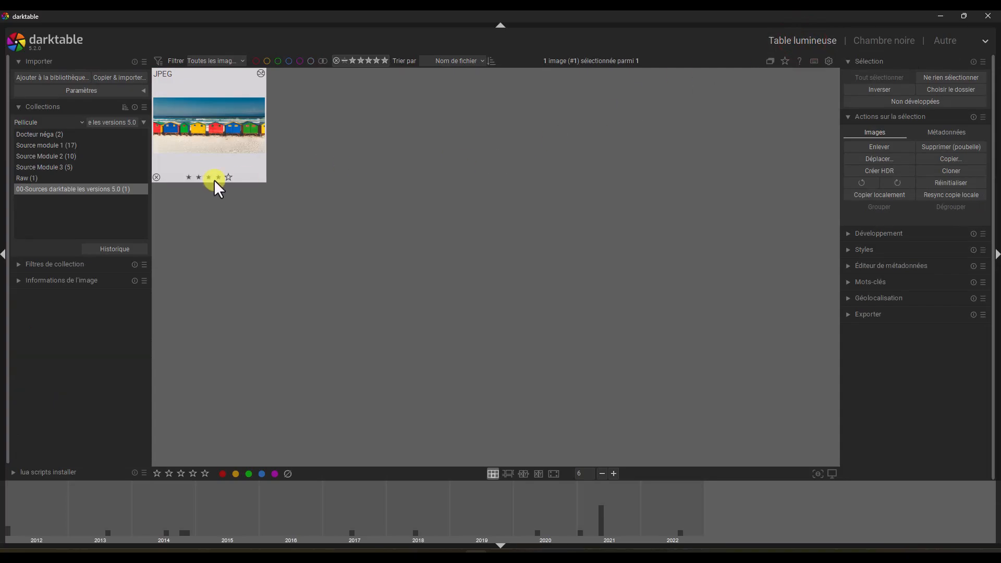
click(49, 145)
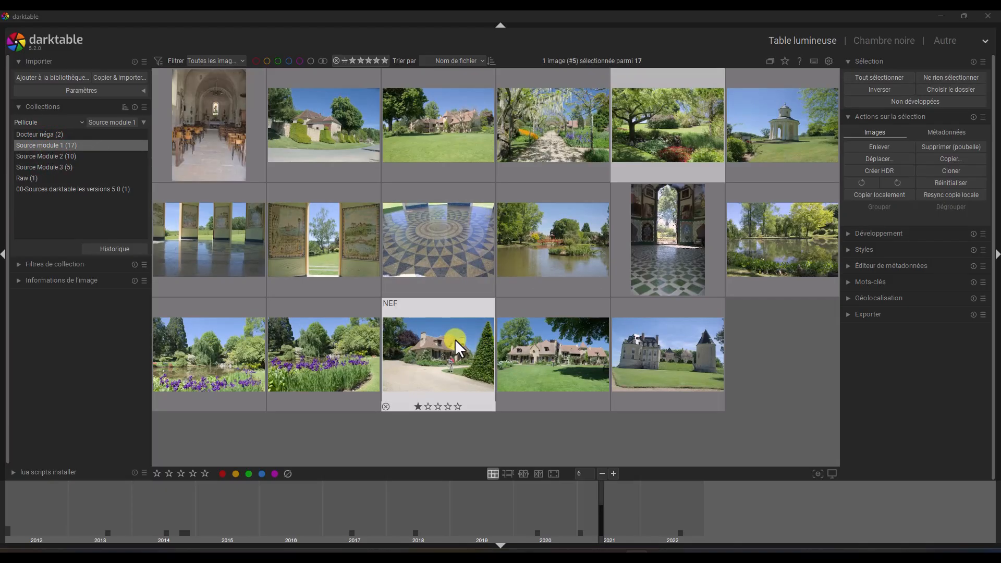
Step: Expand the export settings and collapse the section for exporting with multiple presets
click(903, 314)
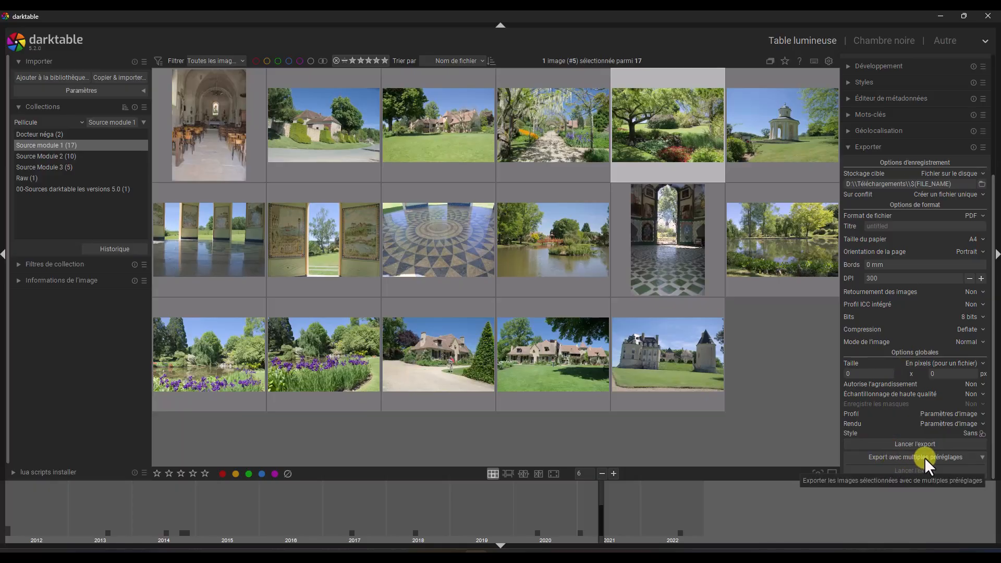
click(984, 458)
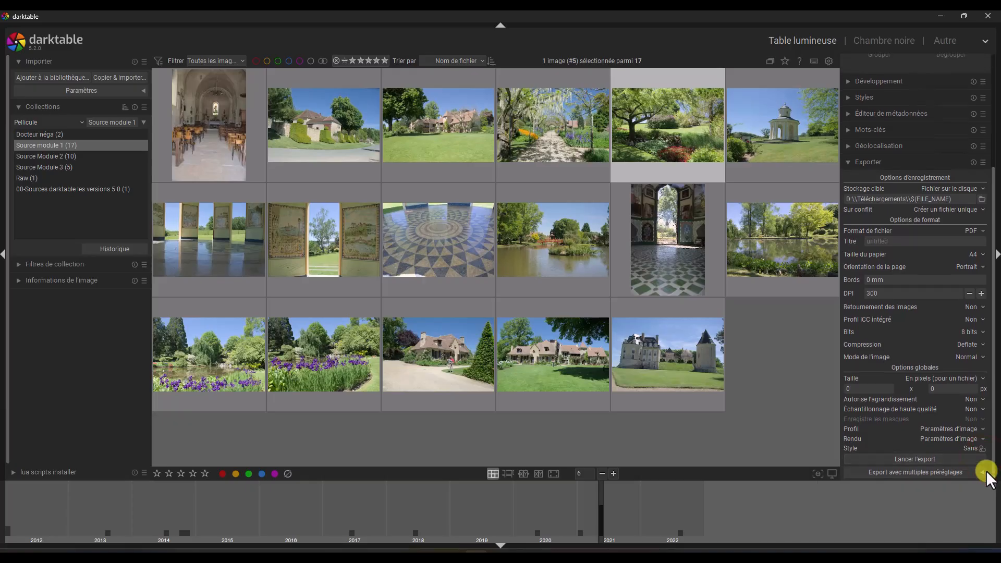
Step: Expand the section for exporting with multiple presets, and collapse the Exporter module
click(983, 472)
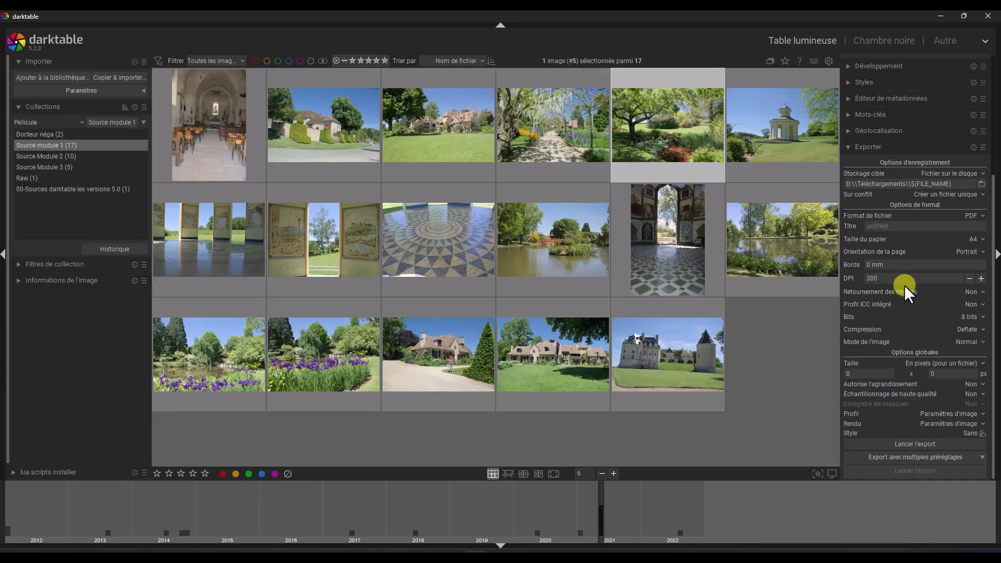
click(910, 146)
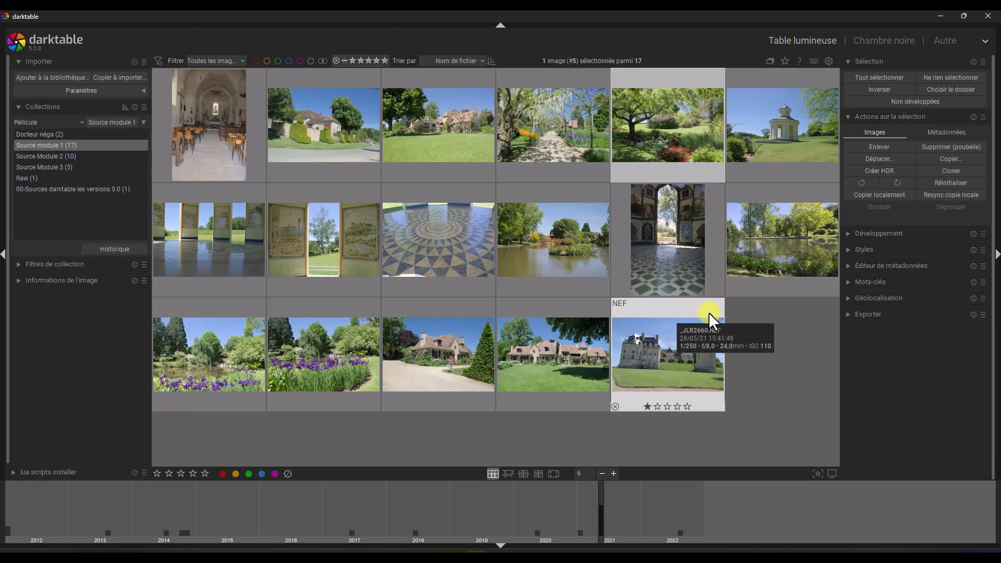
Step: Deselect all images and try 5 and 7 thumbnails per row before restoring 6 per row
key(ctrl+shift+a)
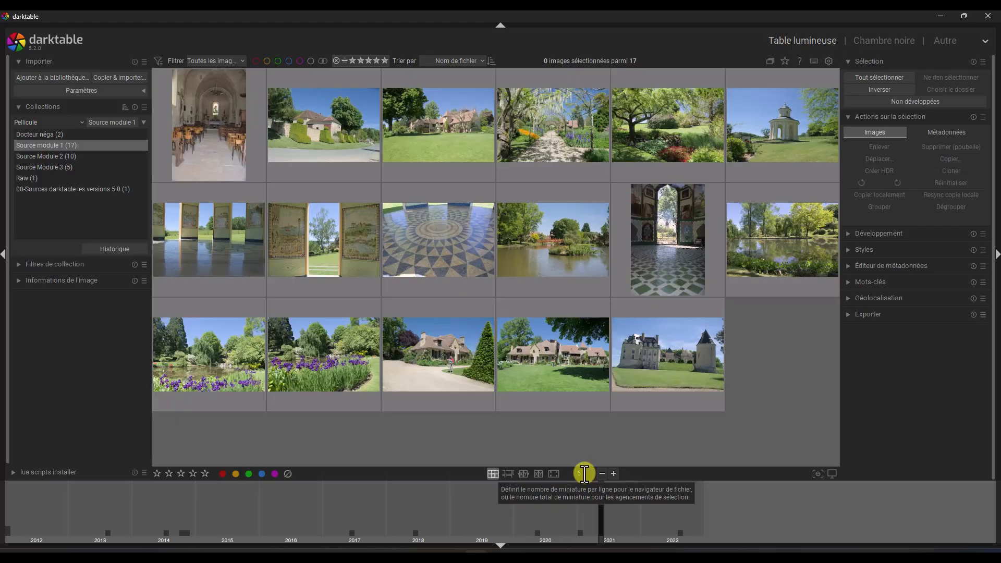
scroll(584, 474, down, 1)
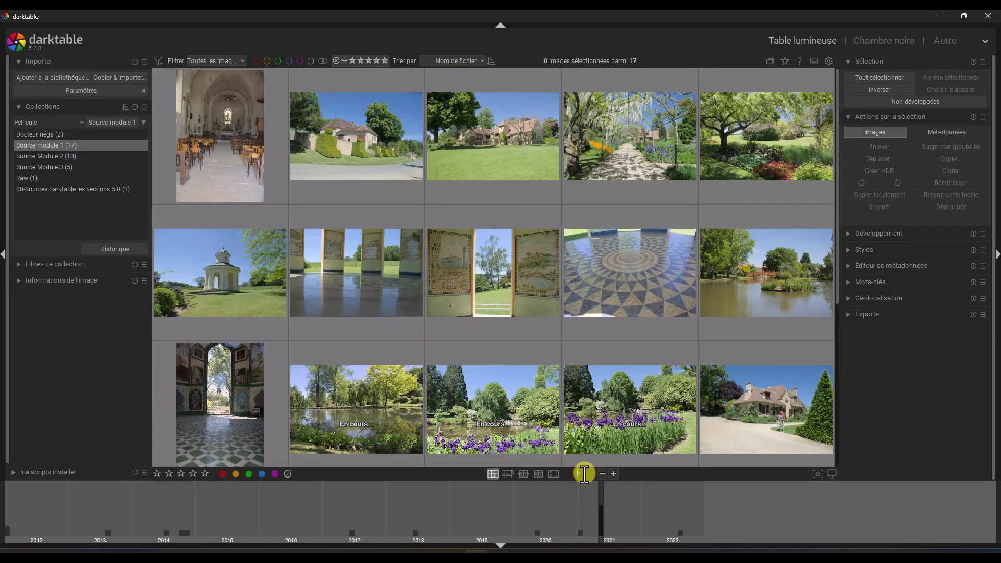
scroll(585, 474, up, 1)
scroll(584, 474, up, 1)
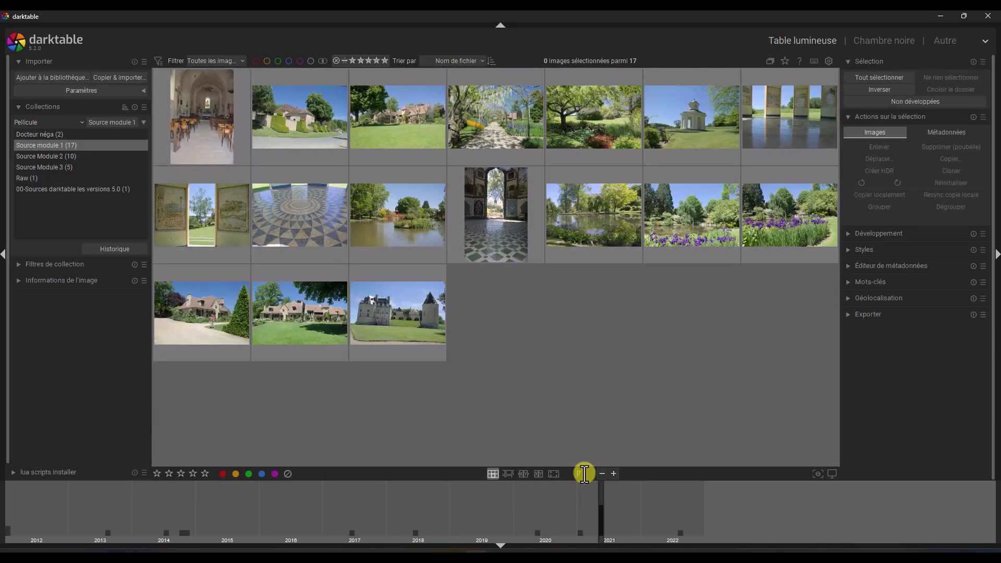
scroll(584, 475, down, 1)
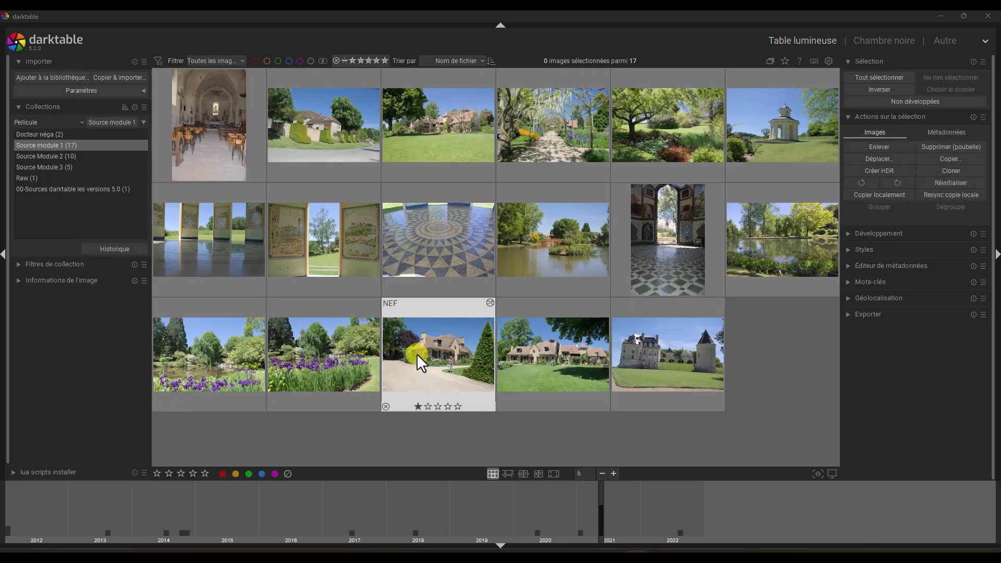
Step: Open the house photo with the tall conifer in the darkroom, and place Balance de couleur RVB just below Velvia with mid-tone chroma at +58,10%
double_click(440, 348)
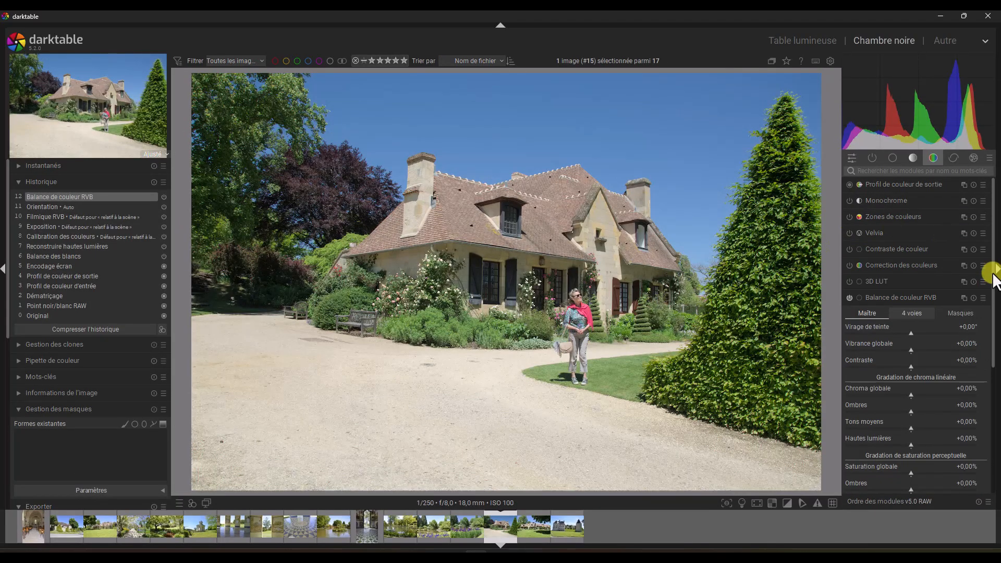
drag(948, 296, 949, 186)
drag(990, 263, 979, 216)
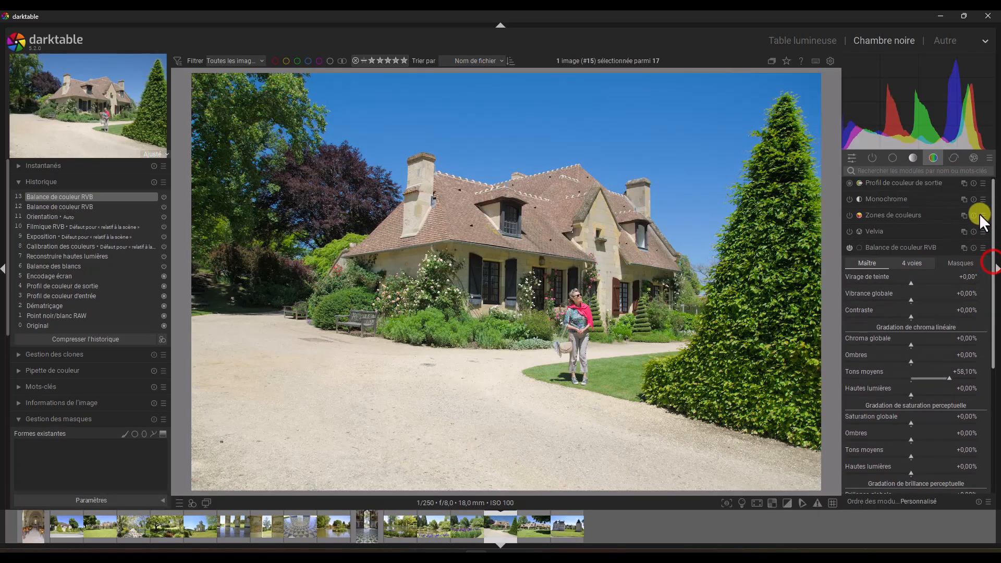
Step: In the 4 voies settings of Balance de couleur RVB, set the global offset's luminance to -1,36% and its hue to 76,84°
click(913, 265)
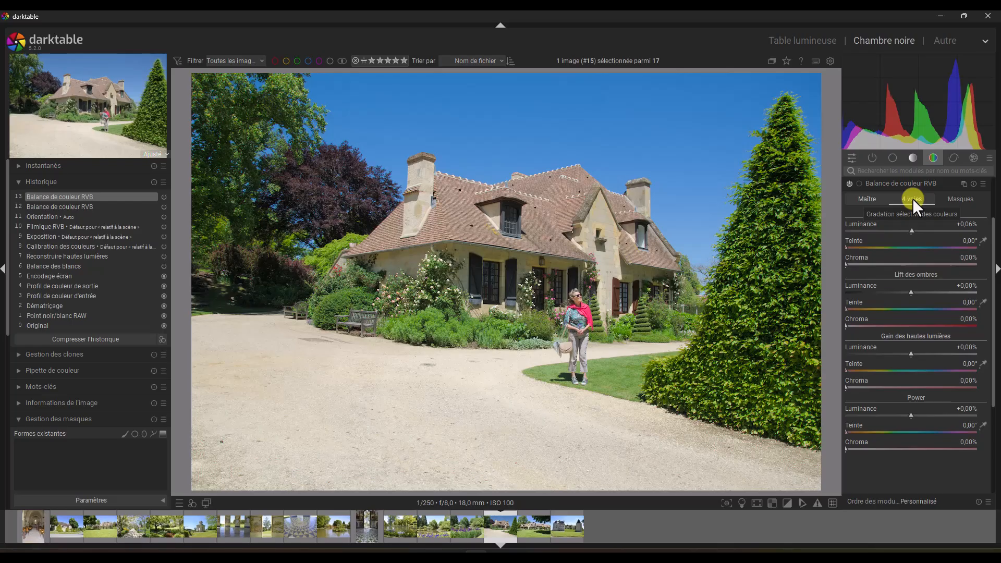
key(ctrl)
drag(912, 231, 893, 234)
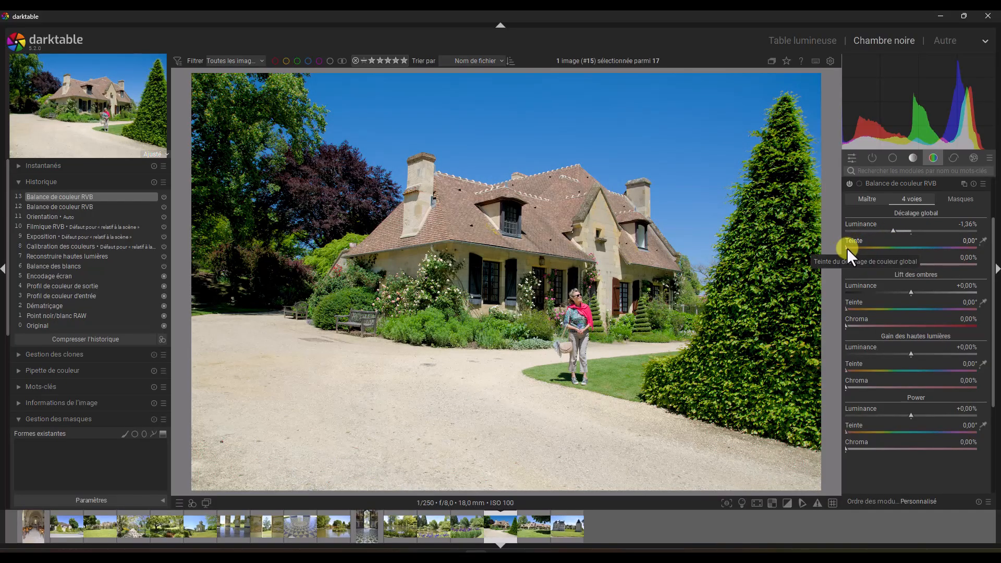
drag(850, 249, 871, 248)
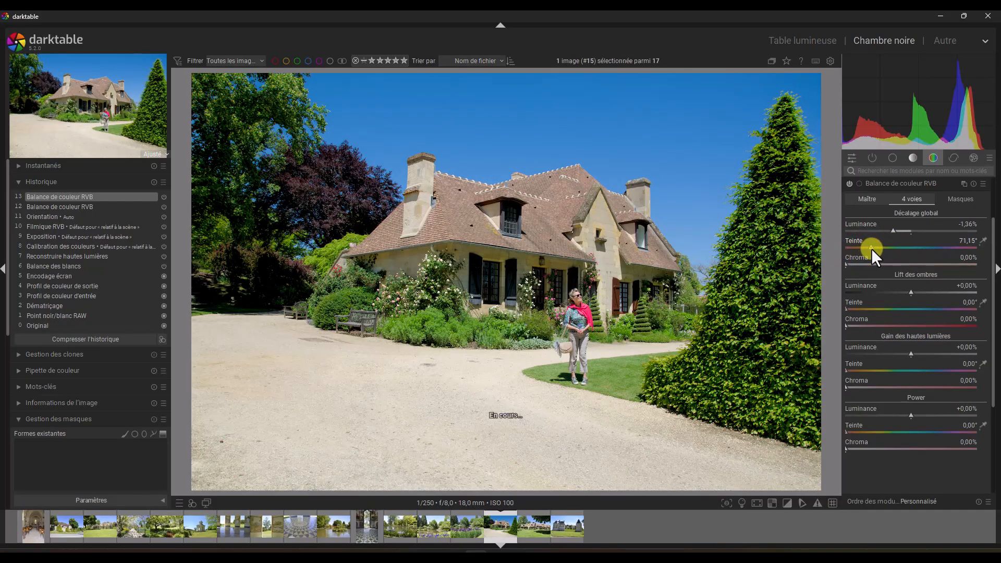
Step: View the list of module layout presets and close it without choosing one
click(914, 198)
key(ctrl)
click(990, 159)
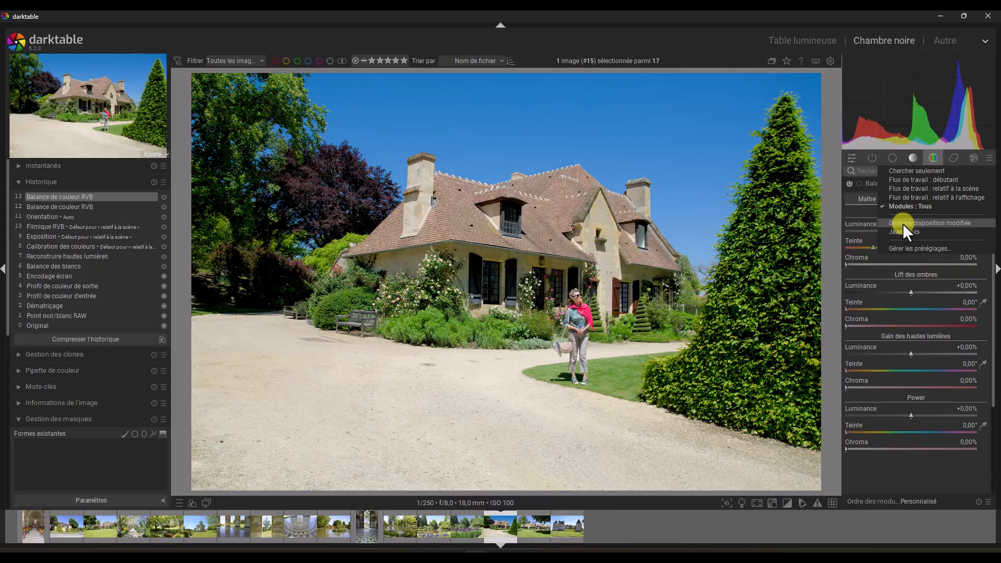
click(694, 236)
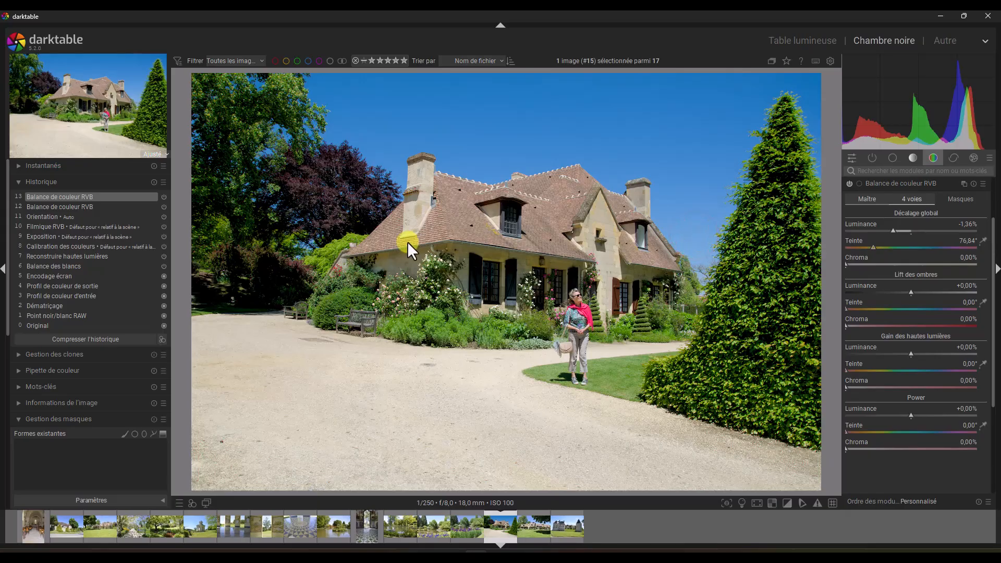